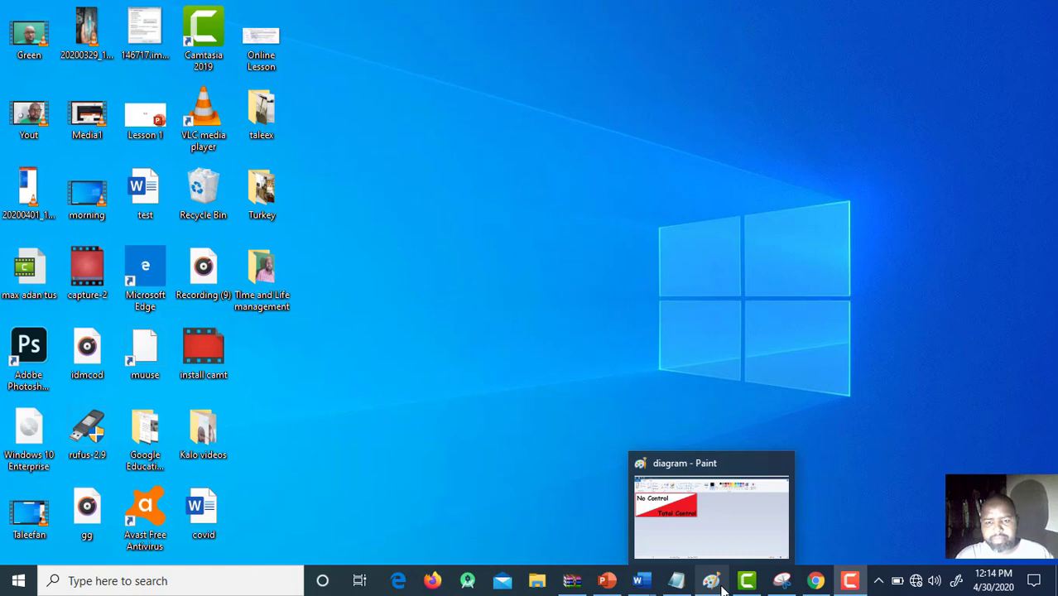
Switch to Camtasia and collapse the Icons and Intros folders in the Camtasia 2019 library
{"action": "left_click", "coordinate": [750, 584]}
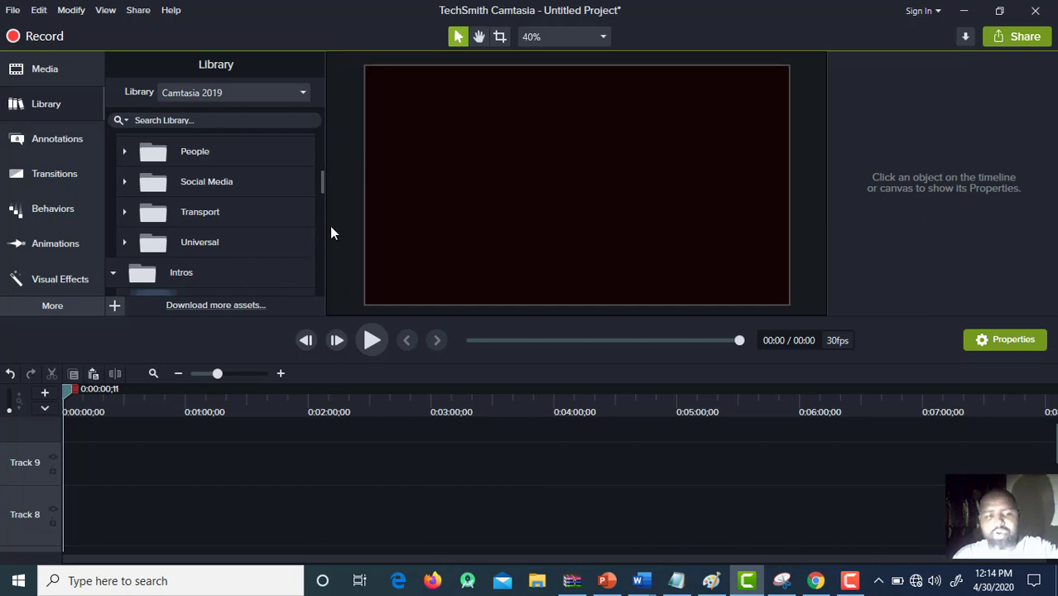
{"action": "left_click_drag", "start_coordinate": [322, 188], "coordinate": [320, 135]}
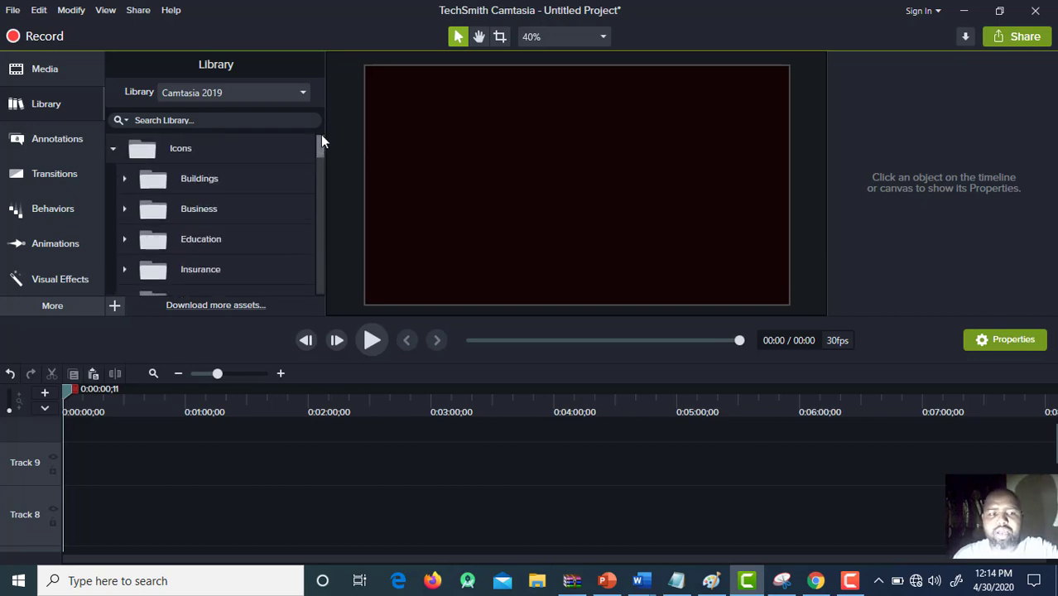
{"action": "left_click", "coordinate": [113, 147]}
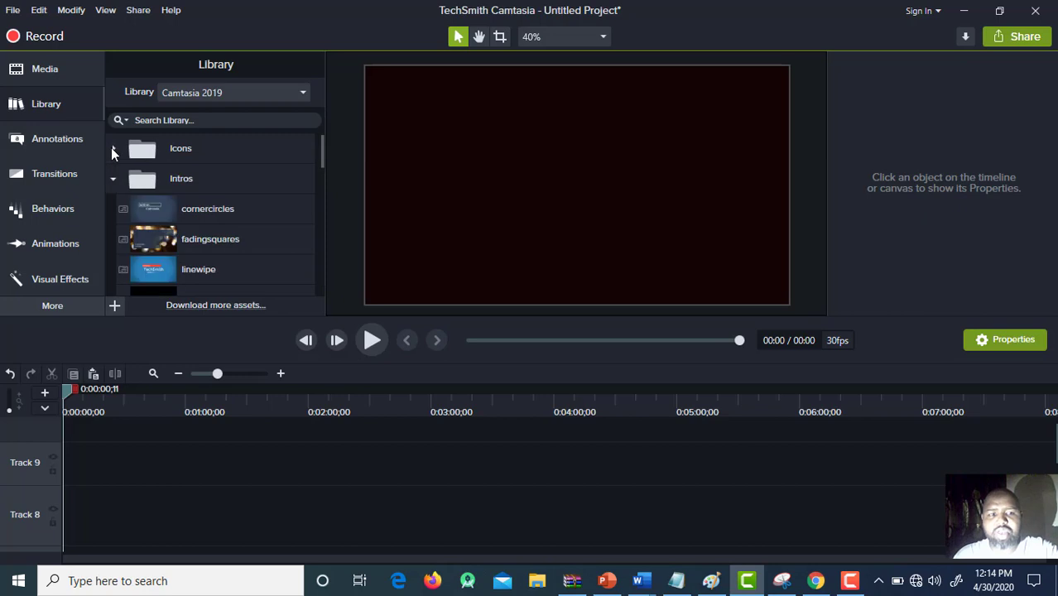
{"action": "left_click", "coordinate": [114, 180]}
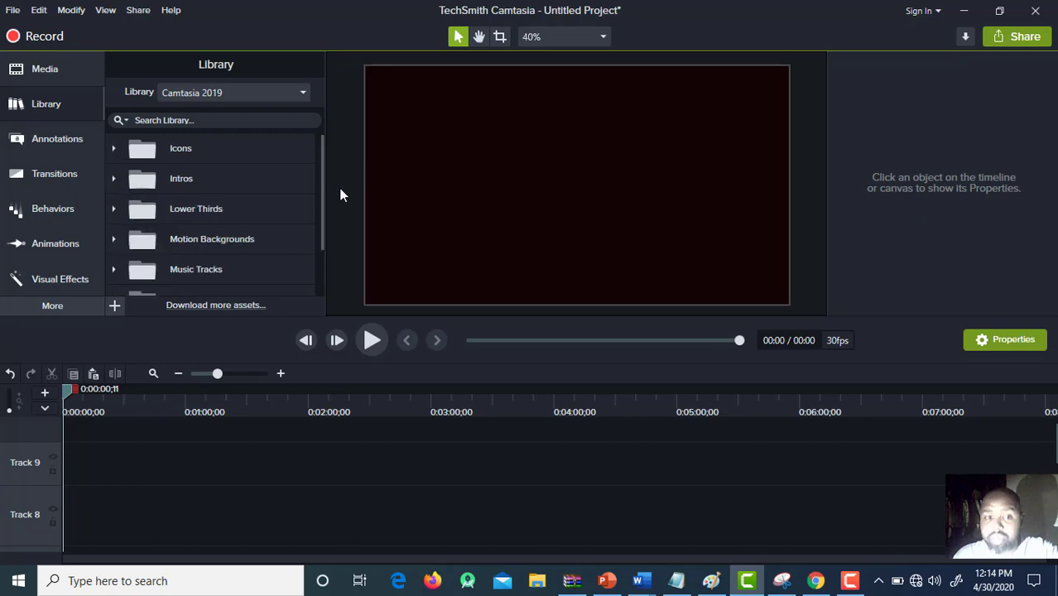
{"action": "mouse_move", "coordinate": [321, 188]}
{"action": "left_mouse_down"}
{"action": "mouse_move", "coordinate": [321, 240]}
{"action": "mouse_move", "coordinate": [316, 170]}
{"action": "left_mouse_up"}
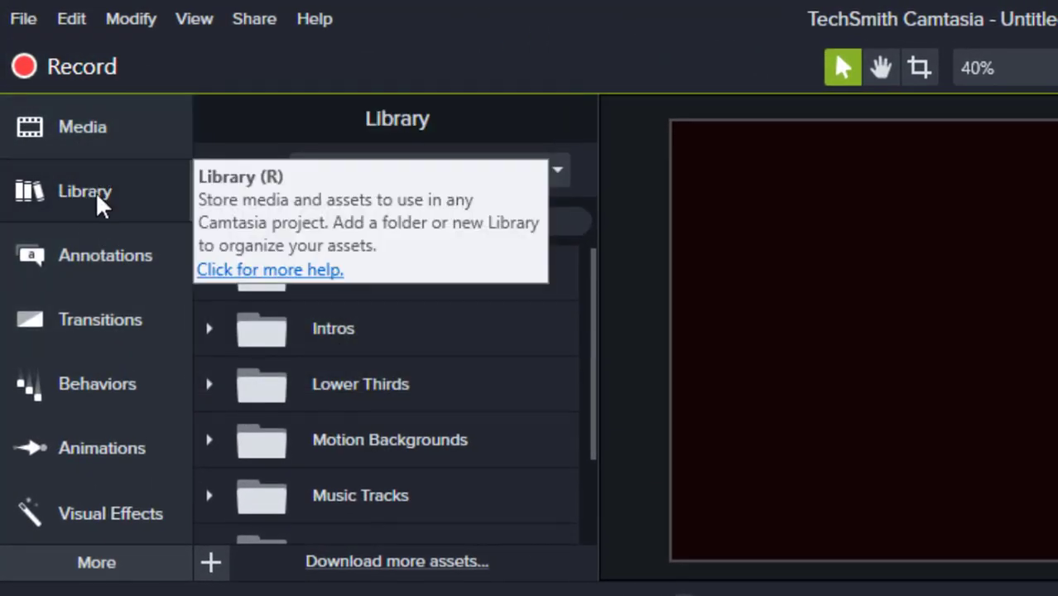
Expand the People folder within the library's Icons, preview the Man 1 asset and close its preview
{"action": "left_click", "coordinate": [73, 193]}
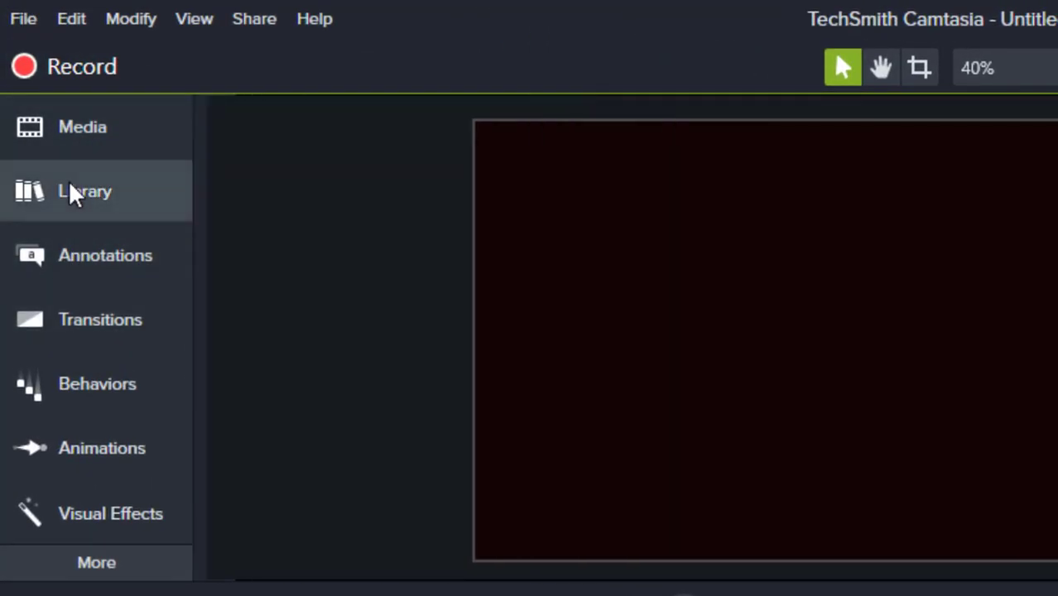
{"action": "left_click", "coordinate": [104, 196]}
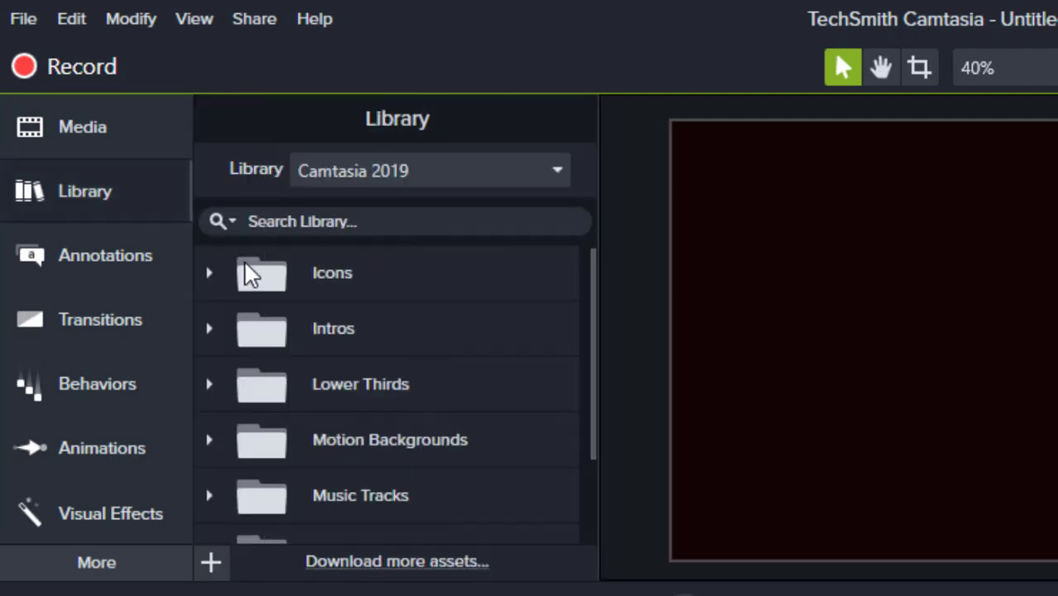
{"action": "left_click", "coordinate": [209, 275]}
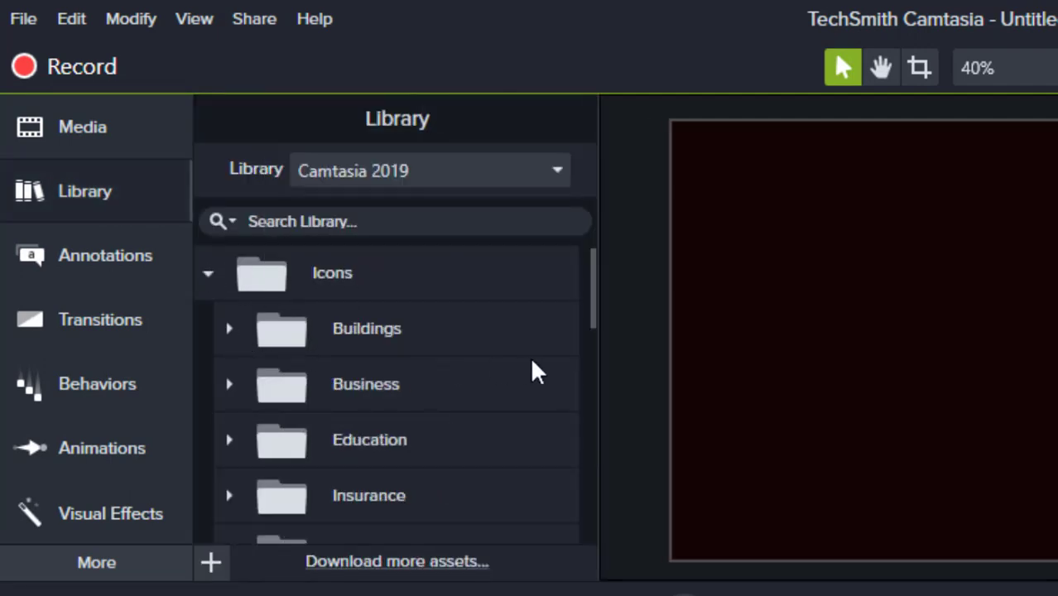
{"action": "left_click_drag", "start_coordinate": [585, 323], "coordinate": [590, 412]}
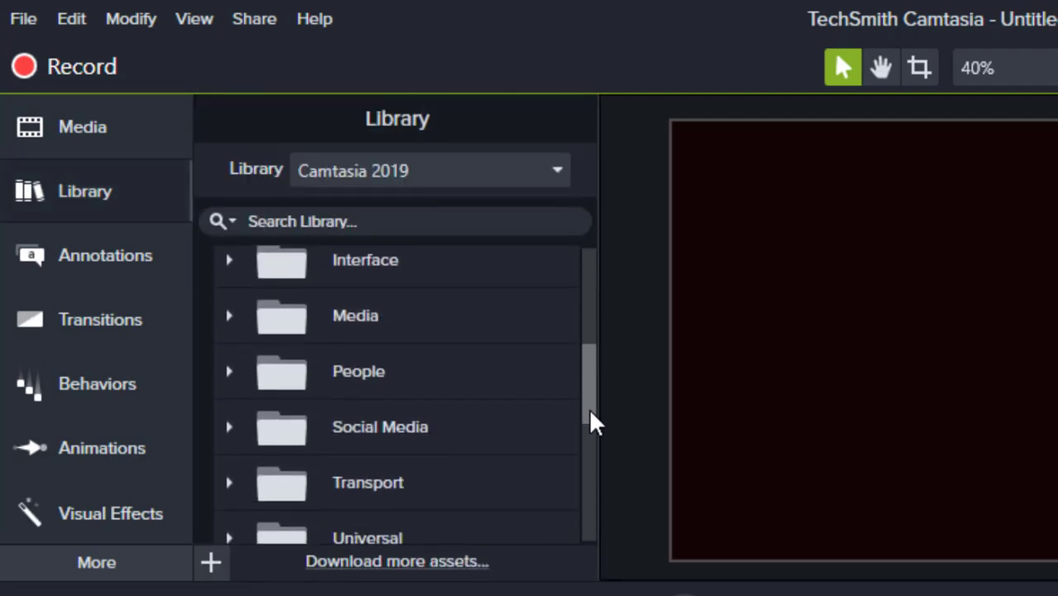
{"action": "left_click", "coordinate": [230, 372]}
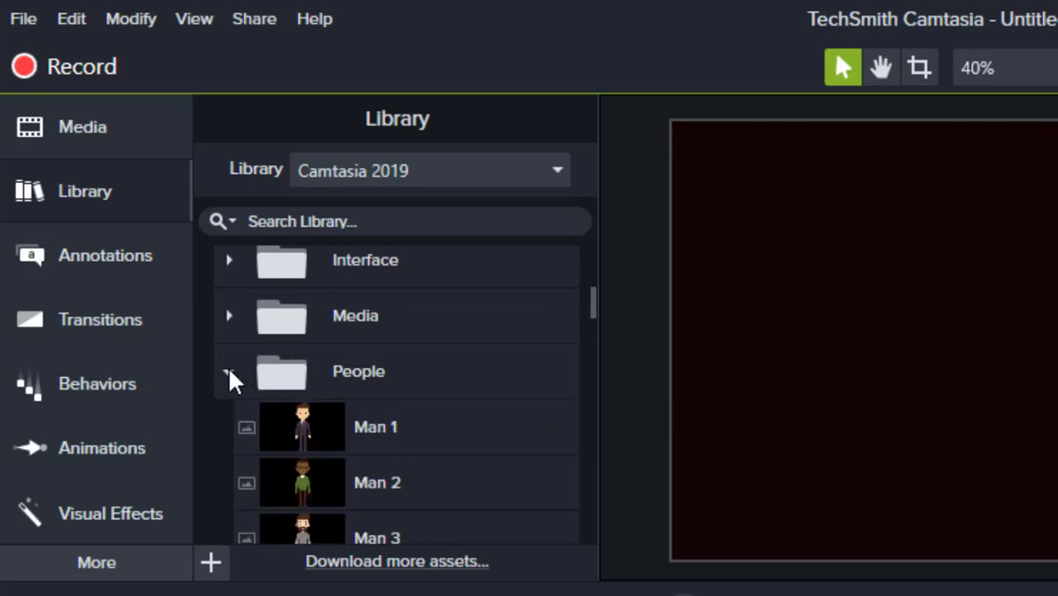
{"action": "double_click", "coordinate": [303, 429]}
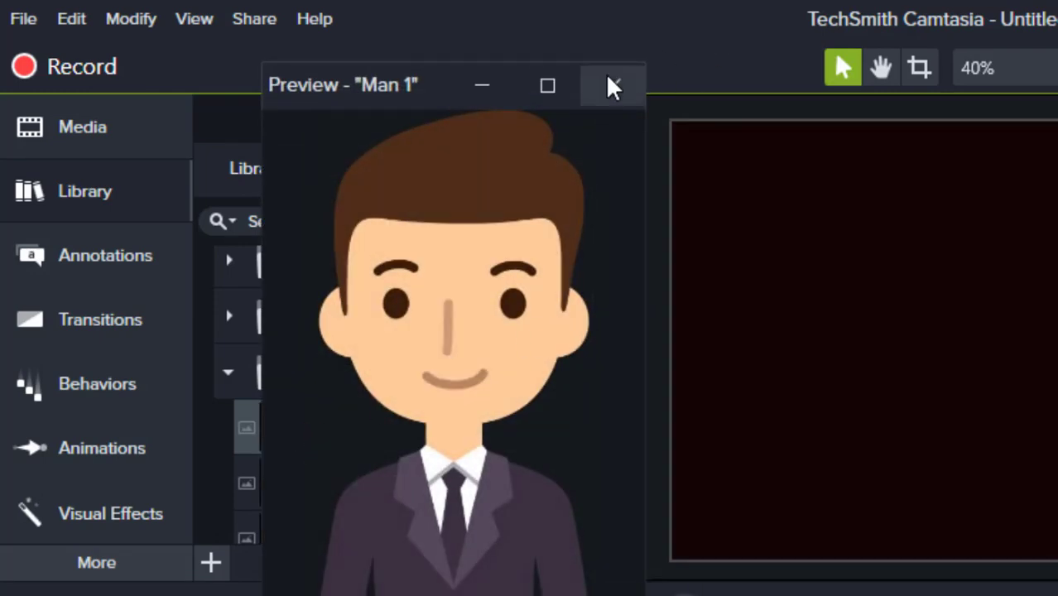
{"action": "left_click", "coordinate": [613, 86]}
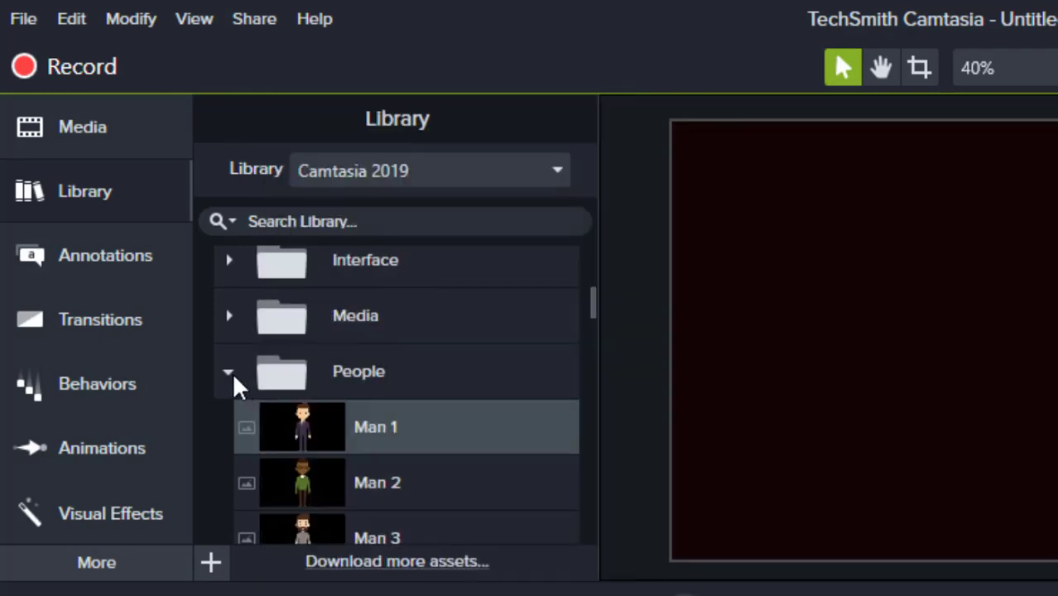
Collapse the People icons, look through the Media icons, and collapse the whole Icons folder
{"action": "left_click", "coordinate": [231, 372]}
{"action": "left_click", "coordinate": [228, 318]}
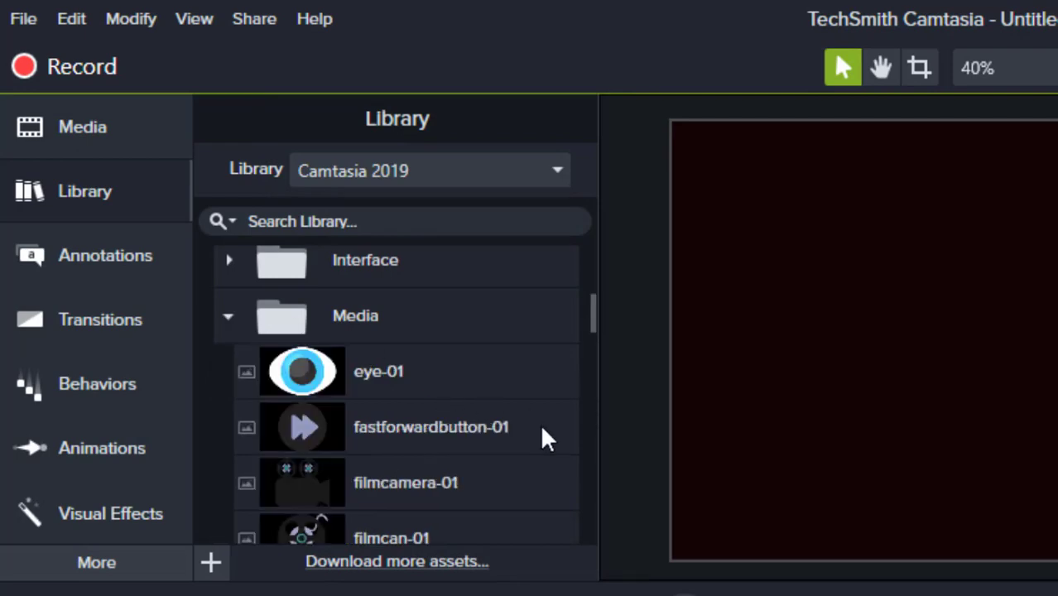
{"action": "left_click_drag", "start_coordinate": [593, 323], "coordinate": [619, 275]}
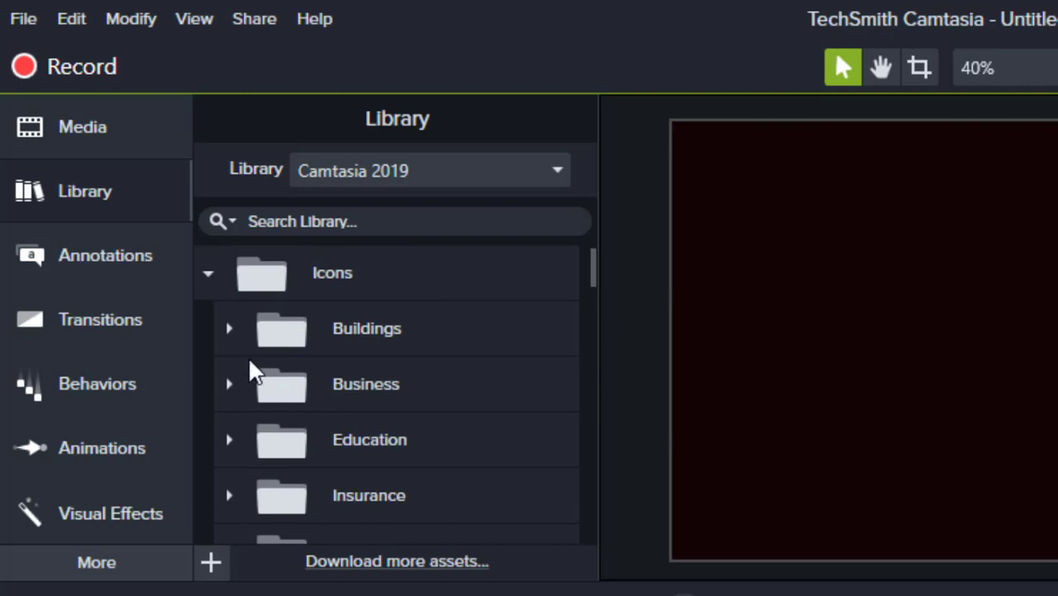
{"action": "left_click", "coordinate": [210, 273]}
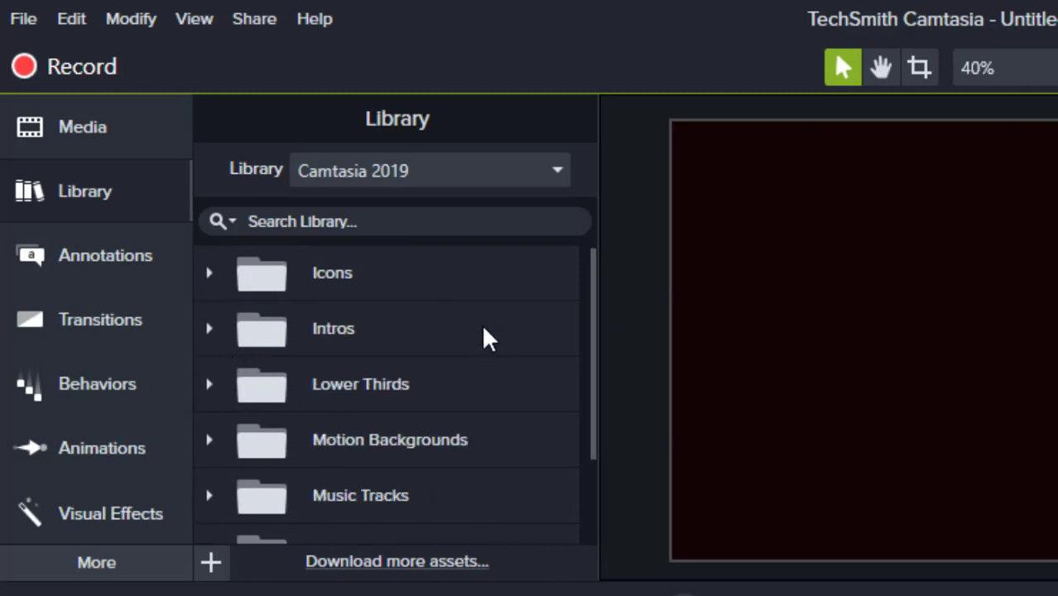
Expand the library's Intros folder and preview the cornercircles intro, closing the preview when done
{"action": "left_click_drag", "start_coordinate": [588, 324], "coordinate": [586, 359]}
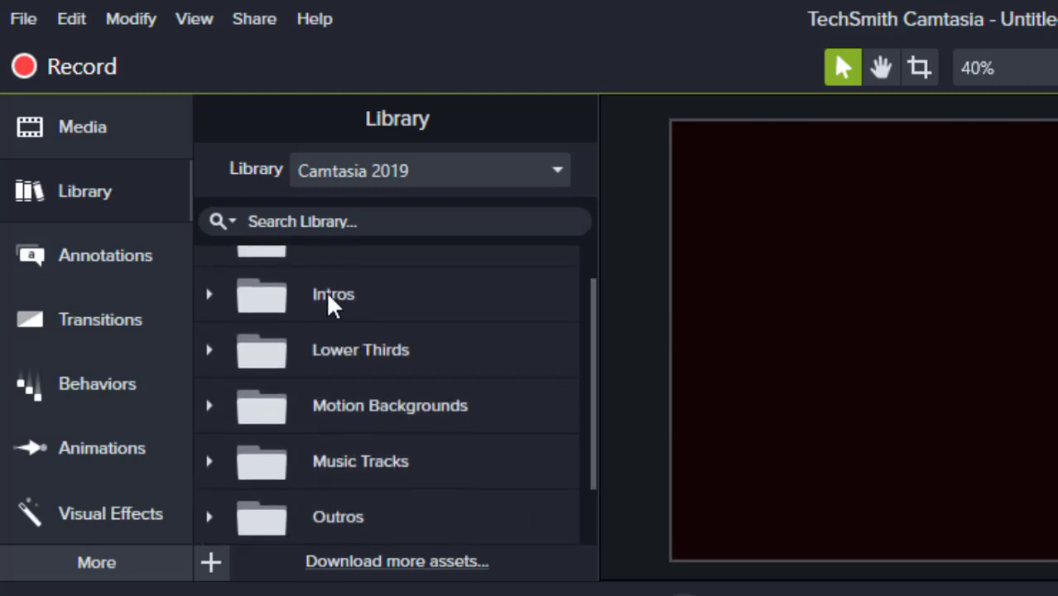
{"action": "left_click", "coordinate": [208, 295]}
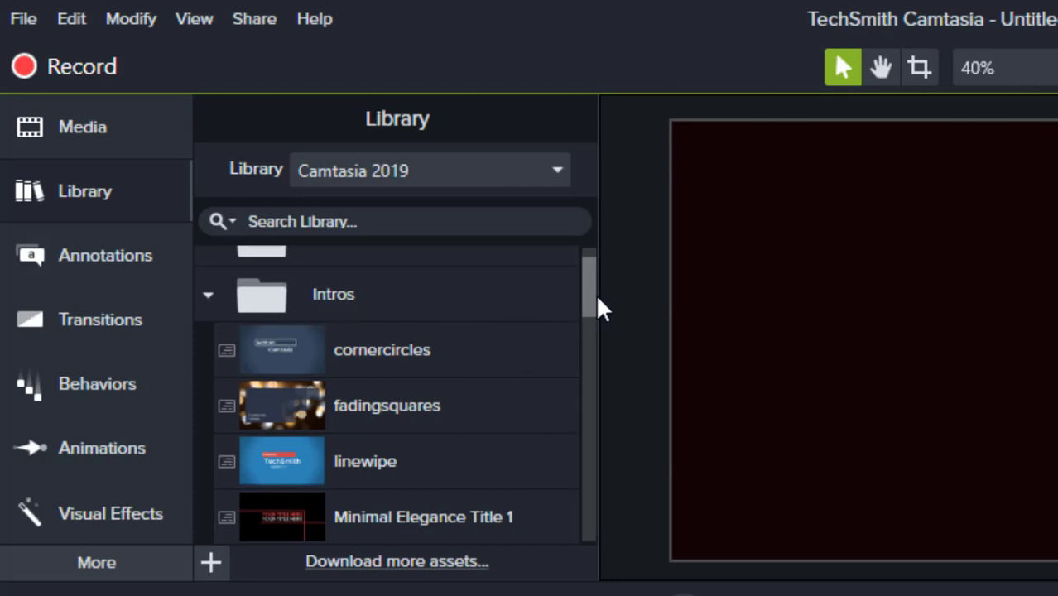
{"action": "left_click_drag", "start_coordinate": [595, 293], "coordinate": [598, 308]}
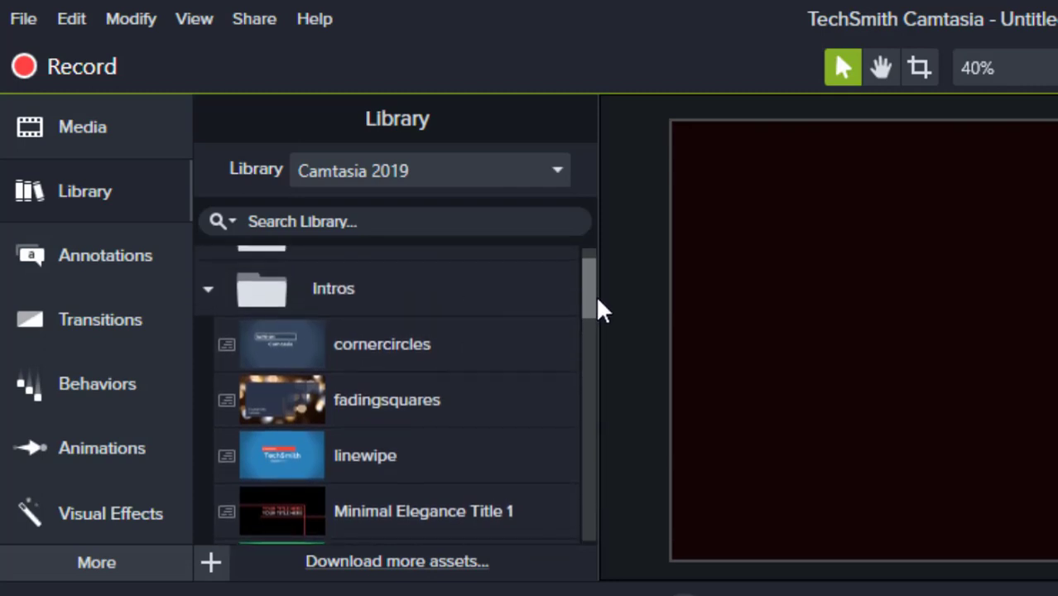
{"action": "double_click", "coordinate": [348, 344]}
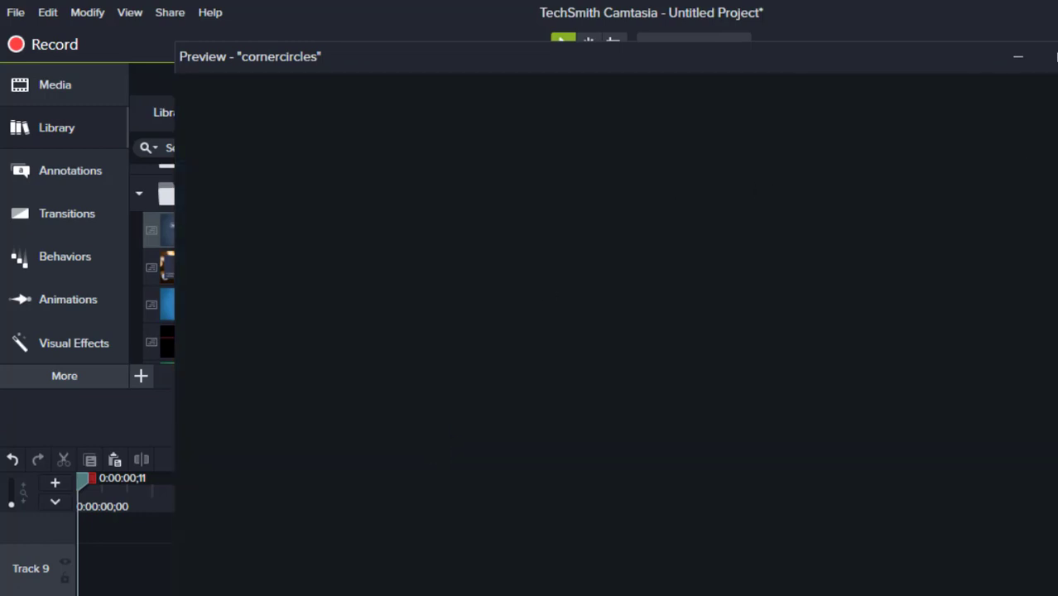
{"action": "left_click", "coordinate": [1057, 57]}
Preview the fadingsquares intro from the library and close the preview
{"action": "left_click", "coordinate": [246, 280]}
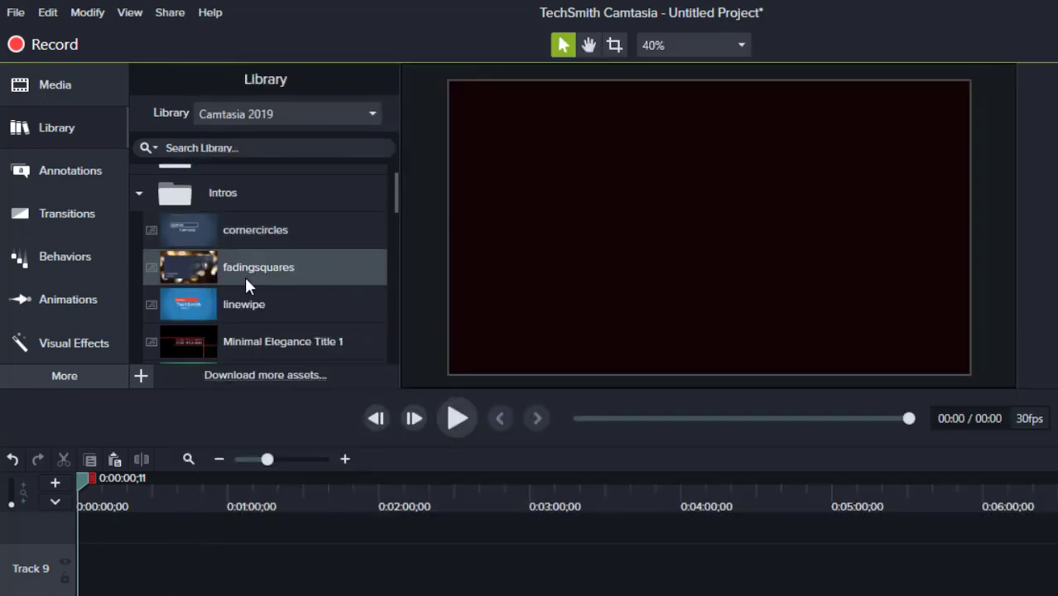
{"action": "double_click", "coordinate": [246, 285]}
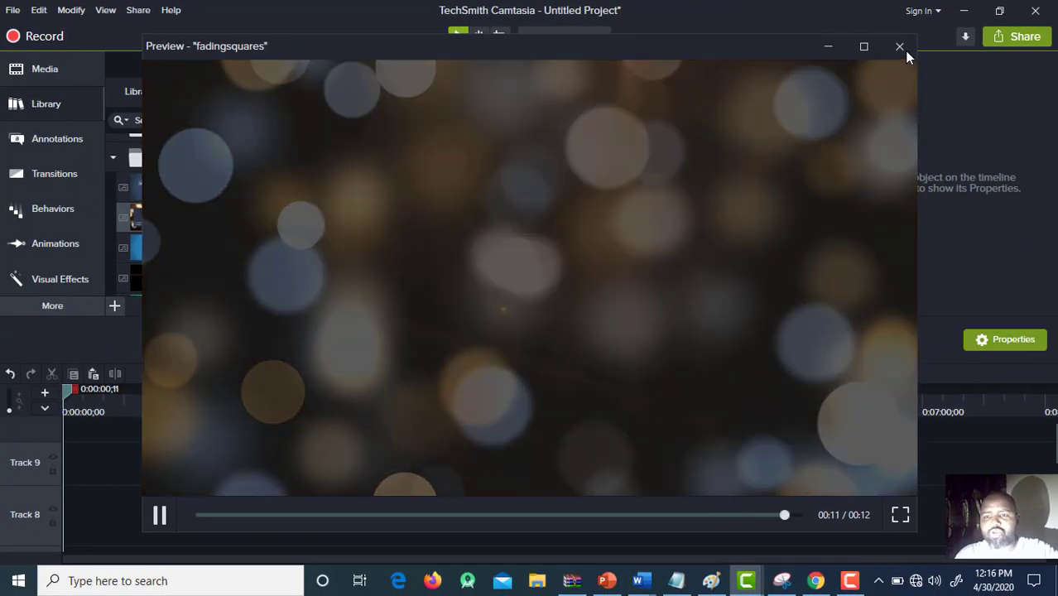
{"action": "left_click", "coordinate": [901, 47]}
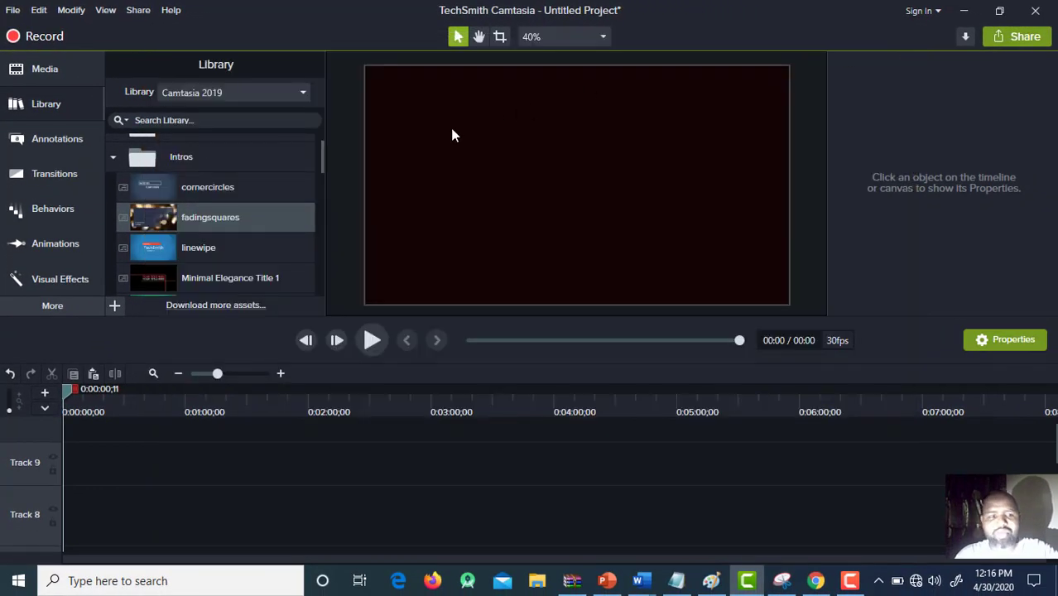
Add the fadingsquares intro at the start of Track 9 and expand its group on the timeline
{"action": "left_click_drag", "start_coordinate": [207, 214], "coordinate": [62, 474]}
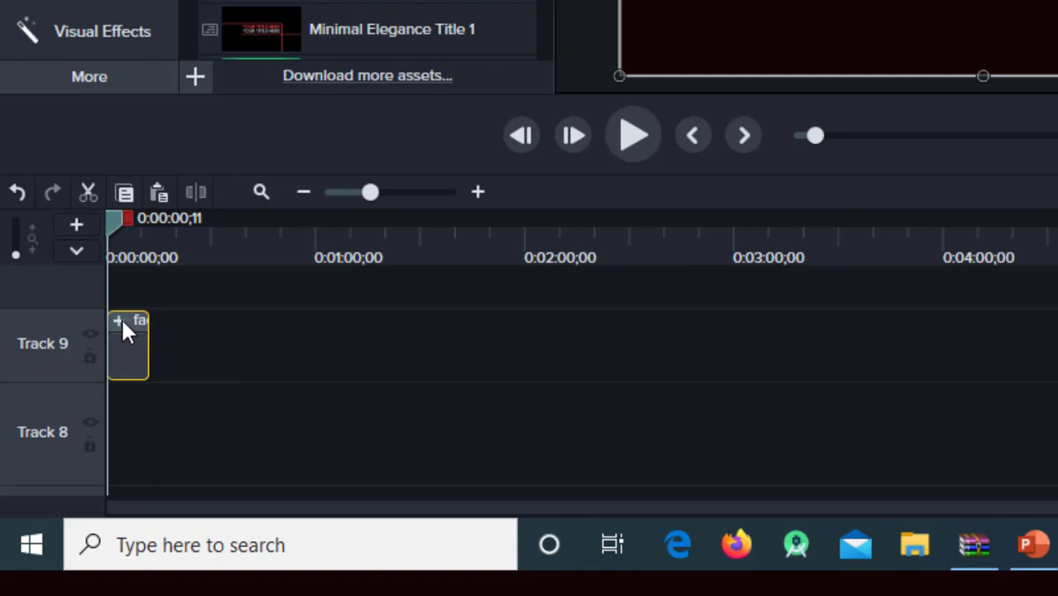
{"action": "left_click", "coordinate": [122, 322]}
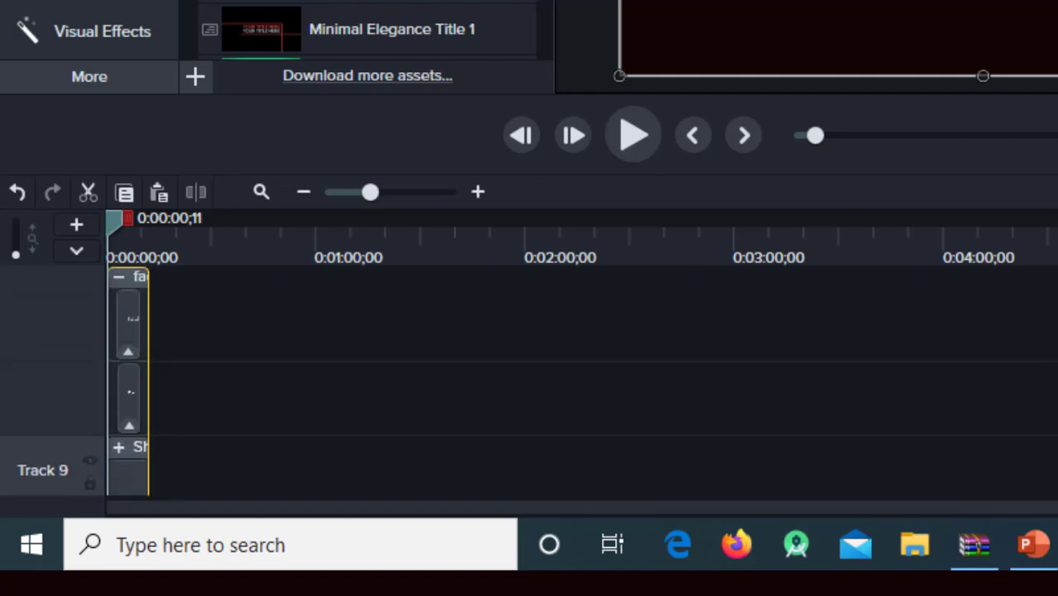
Replace the intro's "Camtasia" subtitle text with "LasTech Aca"
{"action": "left_click", "coordinate": [128, 398]}
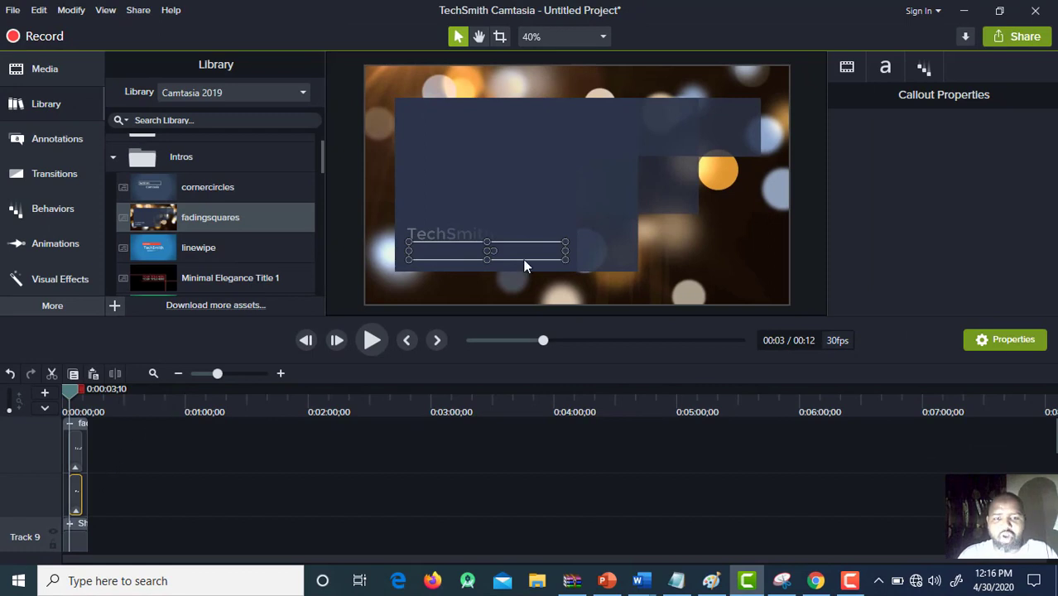
{"action": "double_click", "coordinate": [472, 251]}
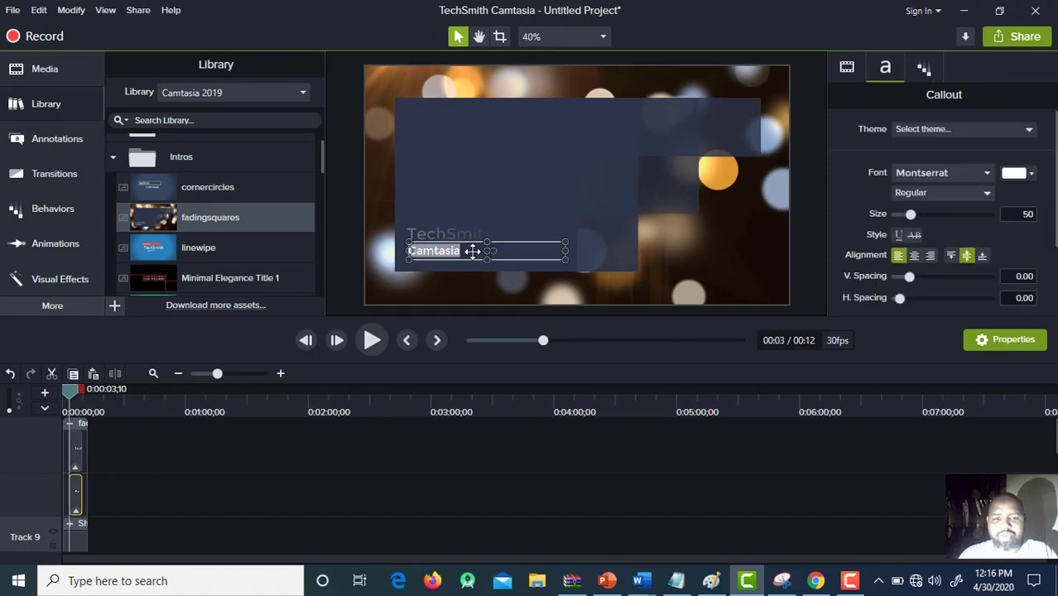
{"action": "left_click", "coordinate": [464, 251]}
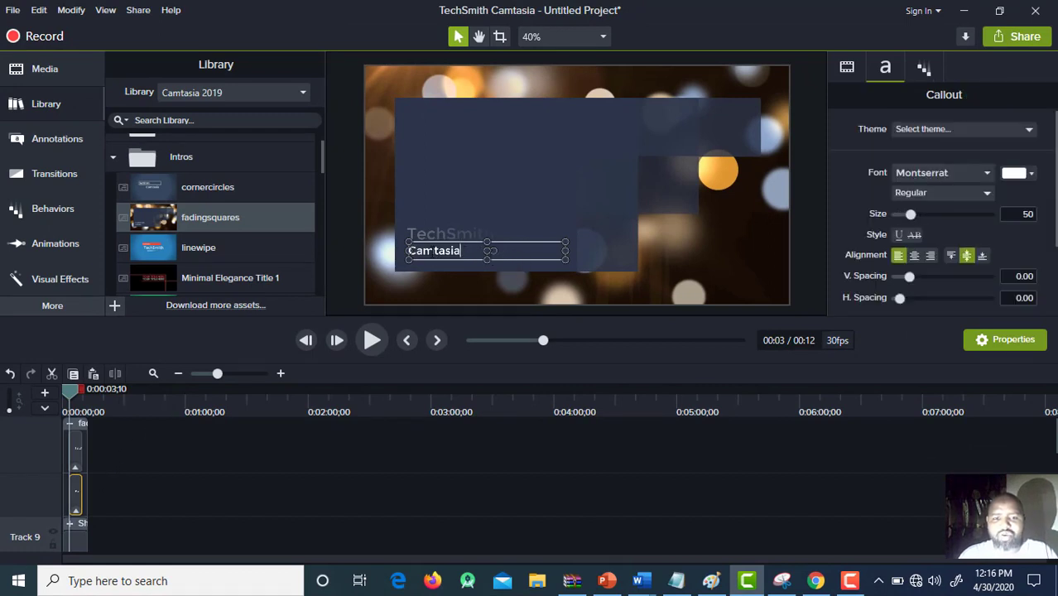
{"action": "left_click_drag", "start_coordinate": [463, 251], "coordinate": [395, 252]}
{"action": "type", "text": "Las"}
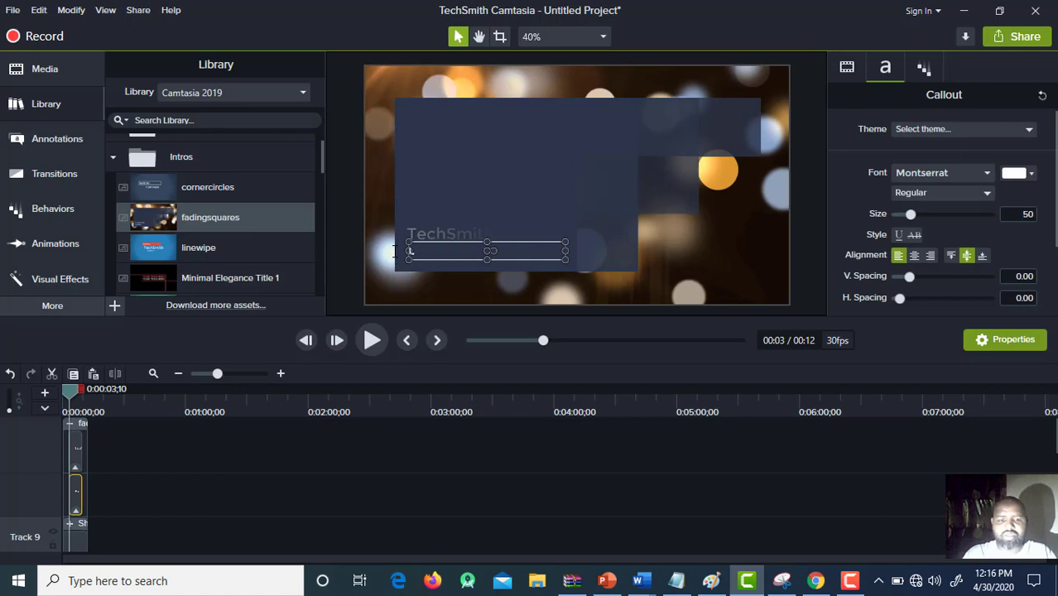
{"action": "type", "text": "Tech"}
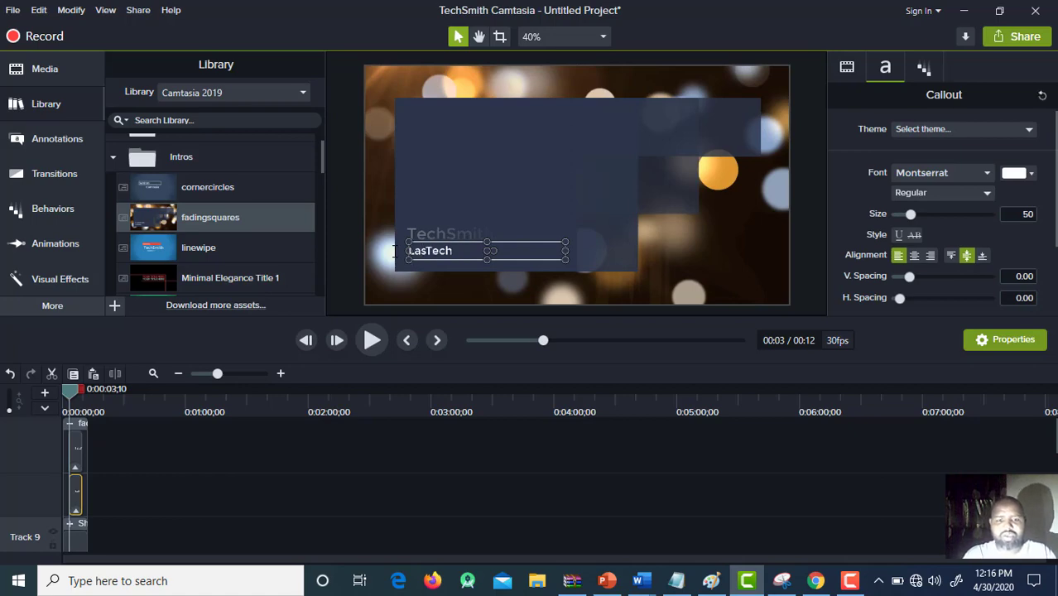
{"action": "type", "text": " Aca"}
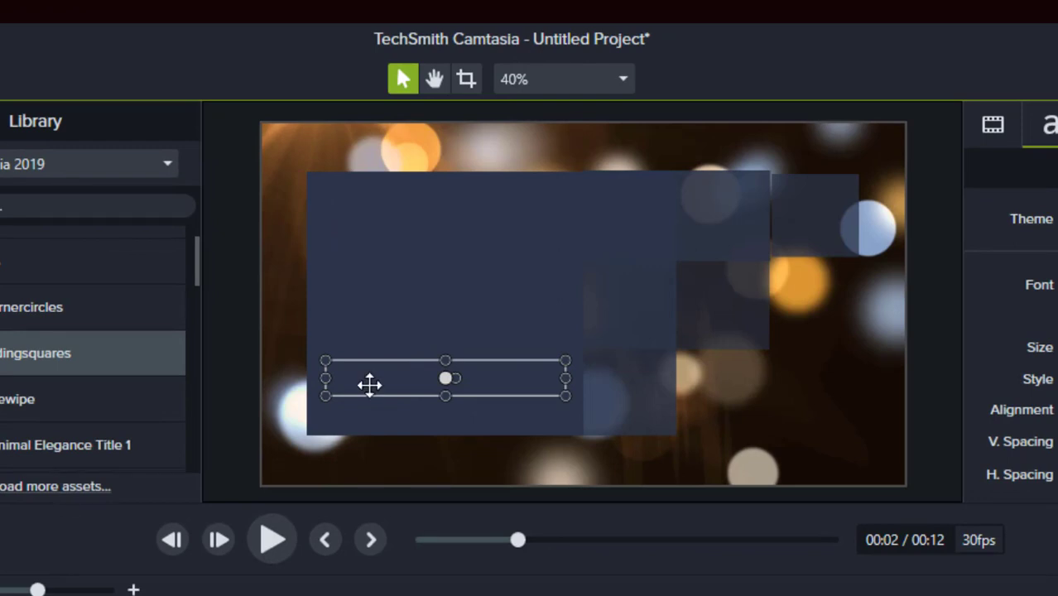
{"action": "double_click", "coordinate": [395, 379]}
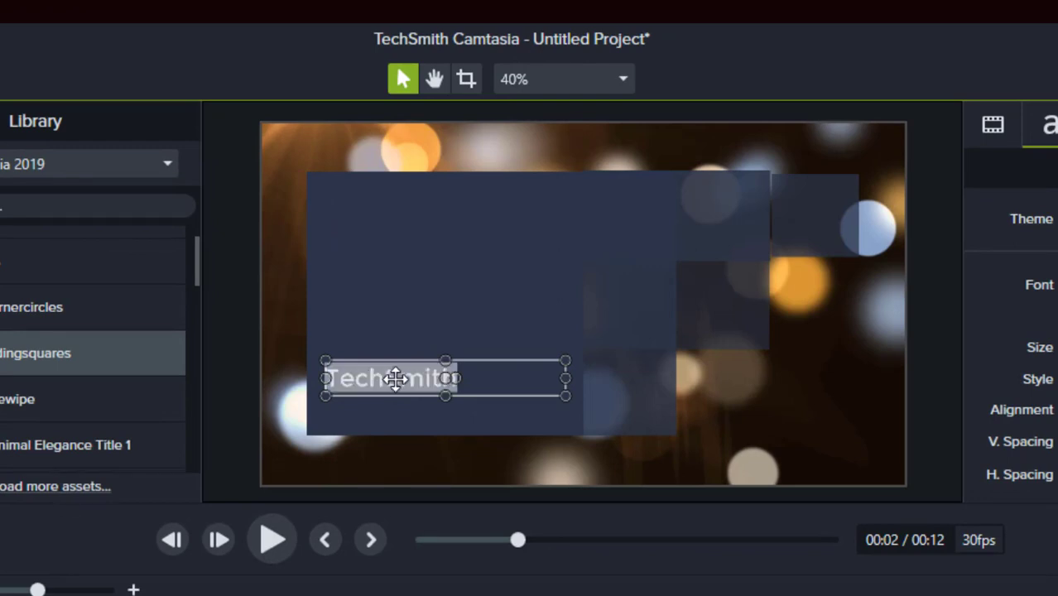
{"action": "type", "text": "Kusoedhowow"}
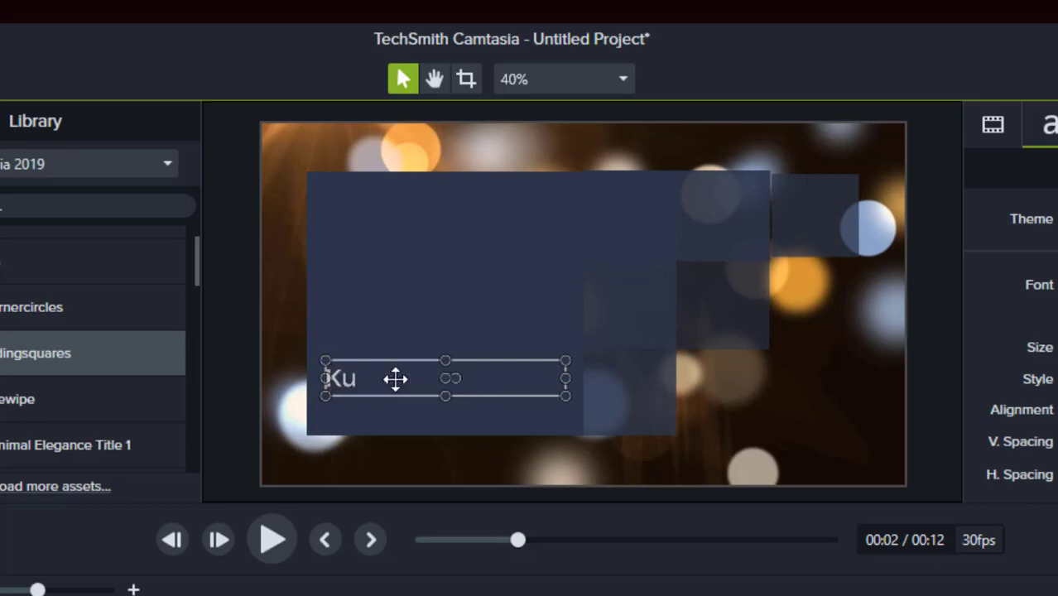
{"action": "key", "text": "BackSpace"}
{"action": "key", "text": "BackSpace"}
{"action": "key", "text": "BackSpace"}
{"action": "key", "text": "BackSpace"}
{"action": "key", "text": "BackSpace"}
{"action": "key", "text": "BackSpace"}
{"action": "key", "text": "BackSpace"}
{"action": "key", "text": "BackSpace"}
{"action": "key", "text": "BackSpace"}
{"action": "key", "text": "BackSpace"}
{"action": "key", "text": "BackSpace"}
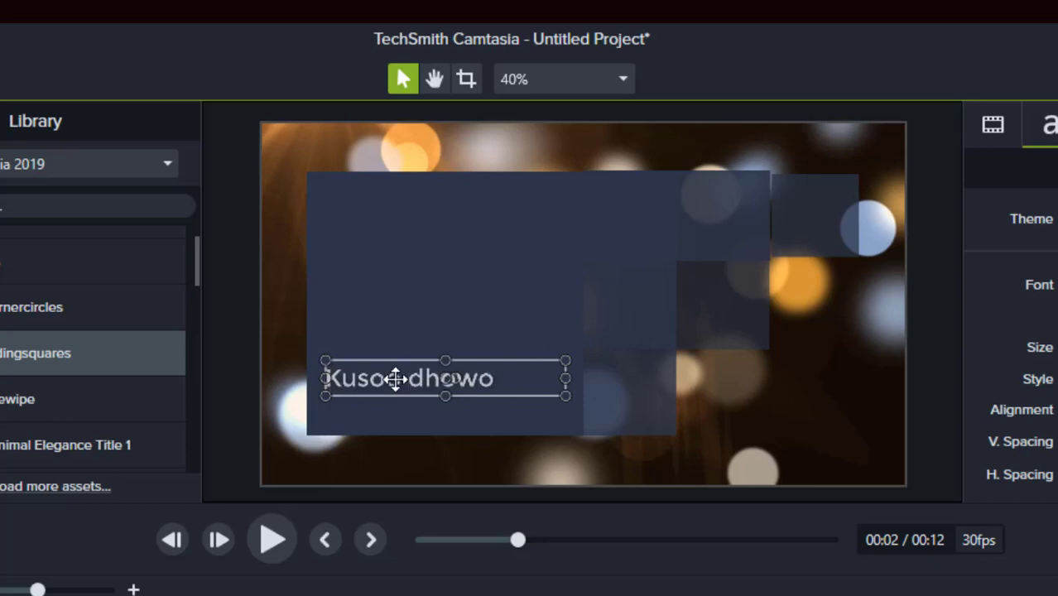
Enter "Welcome" as the intro's main title above the subtitle
{"action": "type", "text": "Wa"}
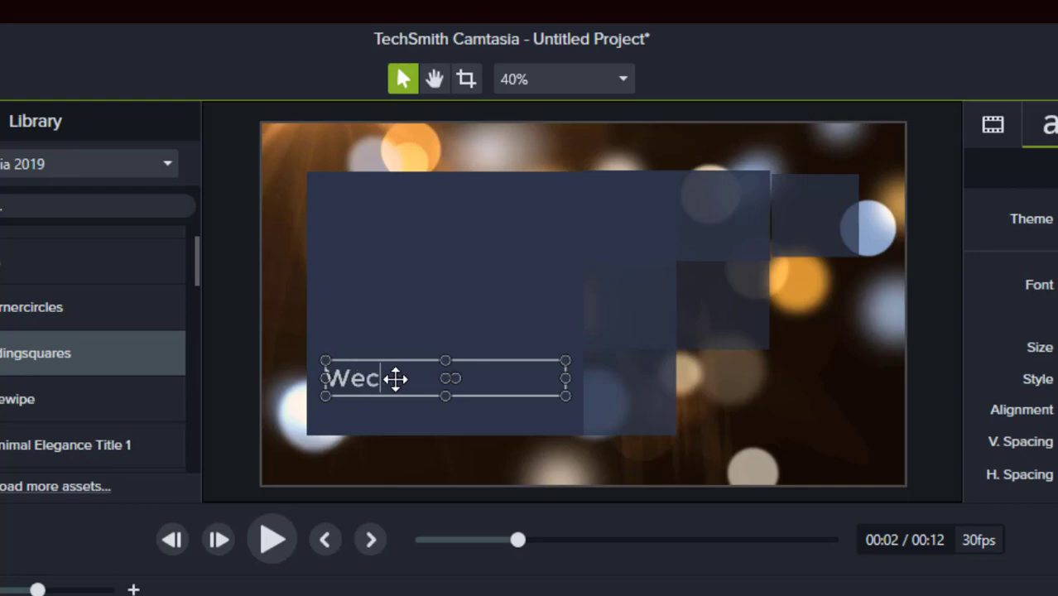
{"action": "type", "text": "lcome"}
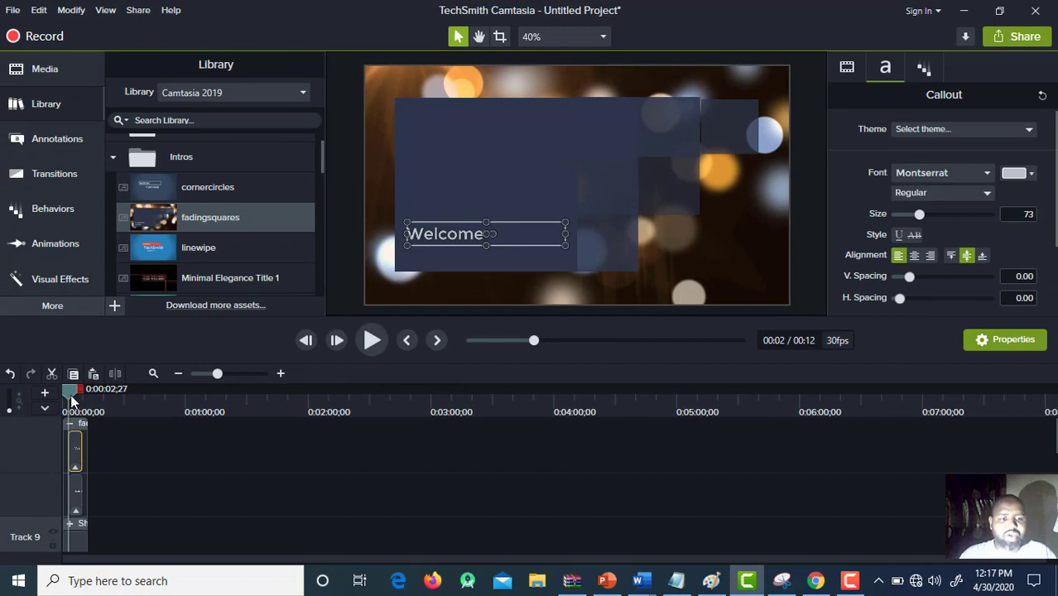
Play the edited fadingsquares intro from the start of the timeline and pause it near the end
{"action": "left_click_drag", "start_coordinate": [70, 391], "coordinate": [63, 391]}
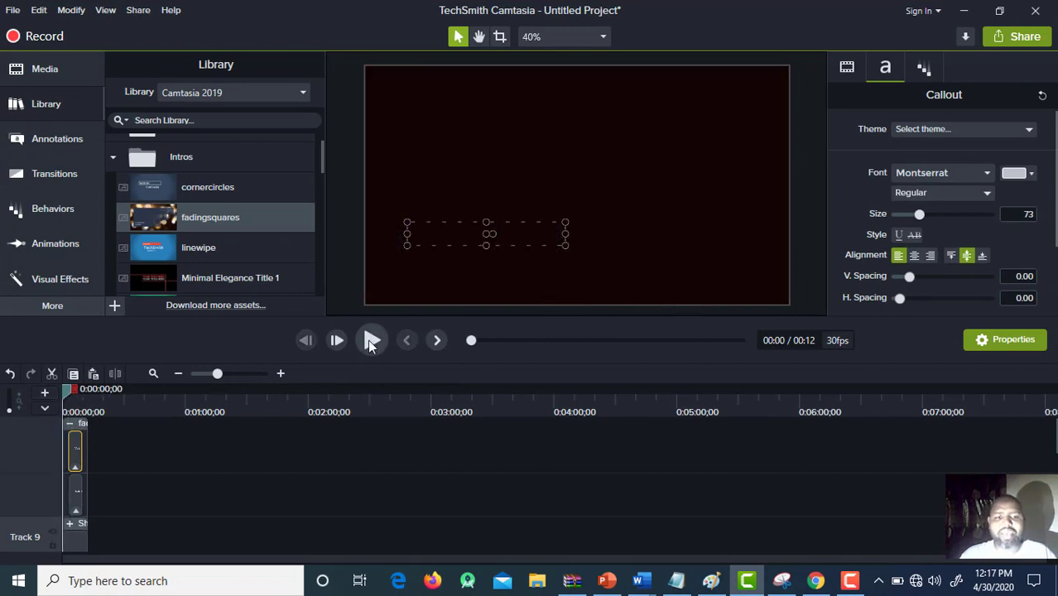
{"action": "left_click", "coordinate": [366, 347]}
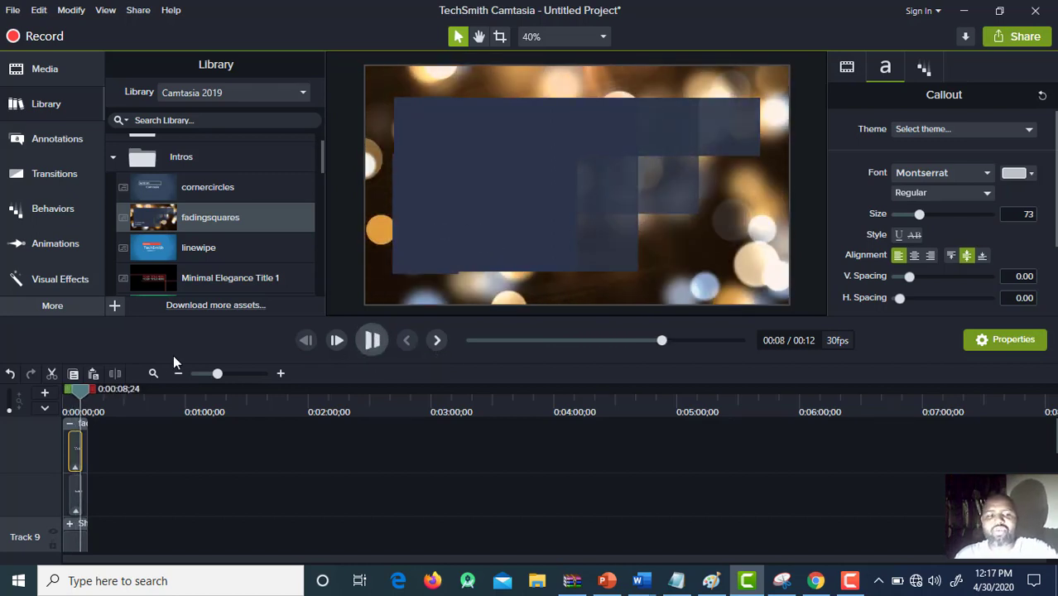
{"action": "key", "text": "space"}
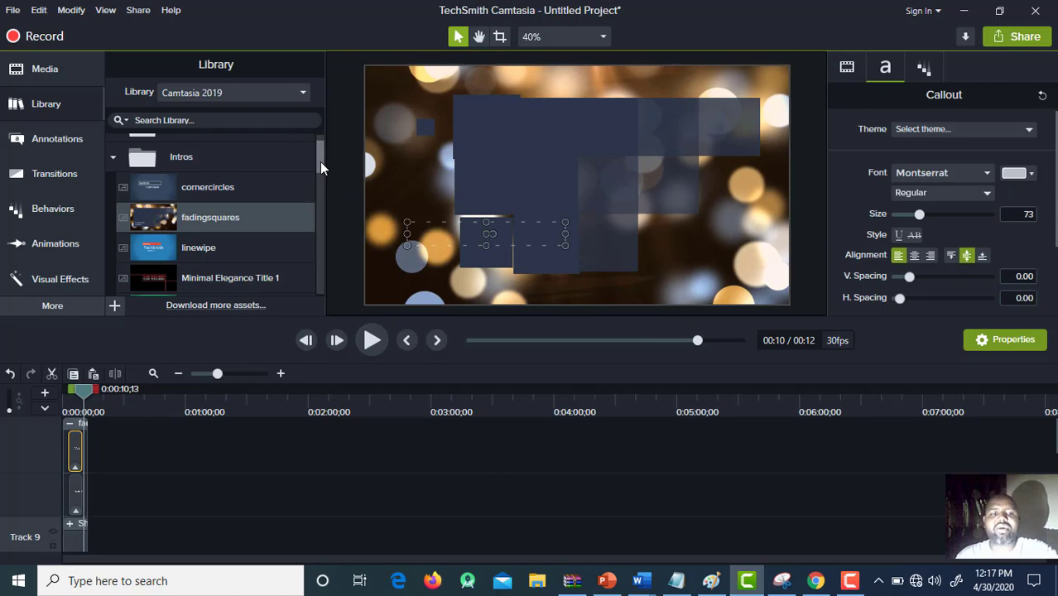
Preview the linewipe intro from the library and close the preview
{"action": "left_click_drag", "start_coordinate": [319, 161], "coordinate": [319, 178]}
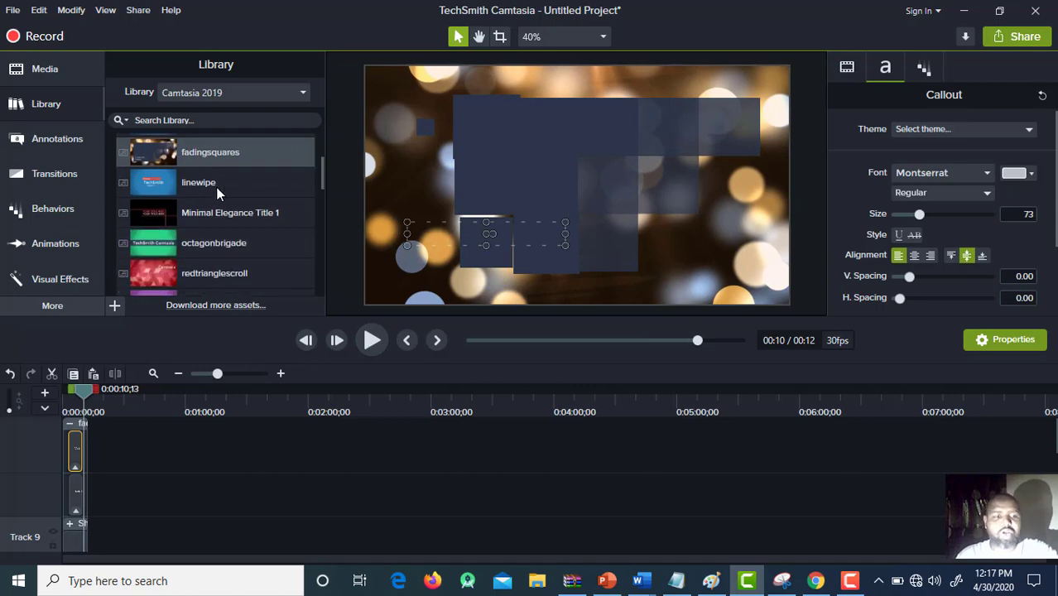
{"action": "double_click", "coordinate": [193, 191]}
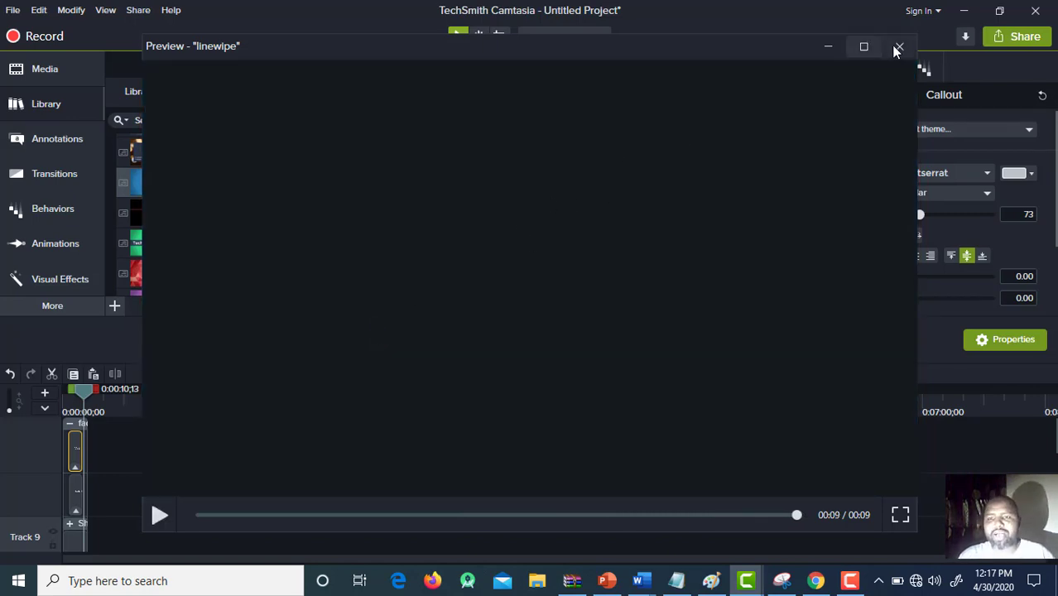
{"action": "left_click", "coordinate": [898, 47]}
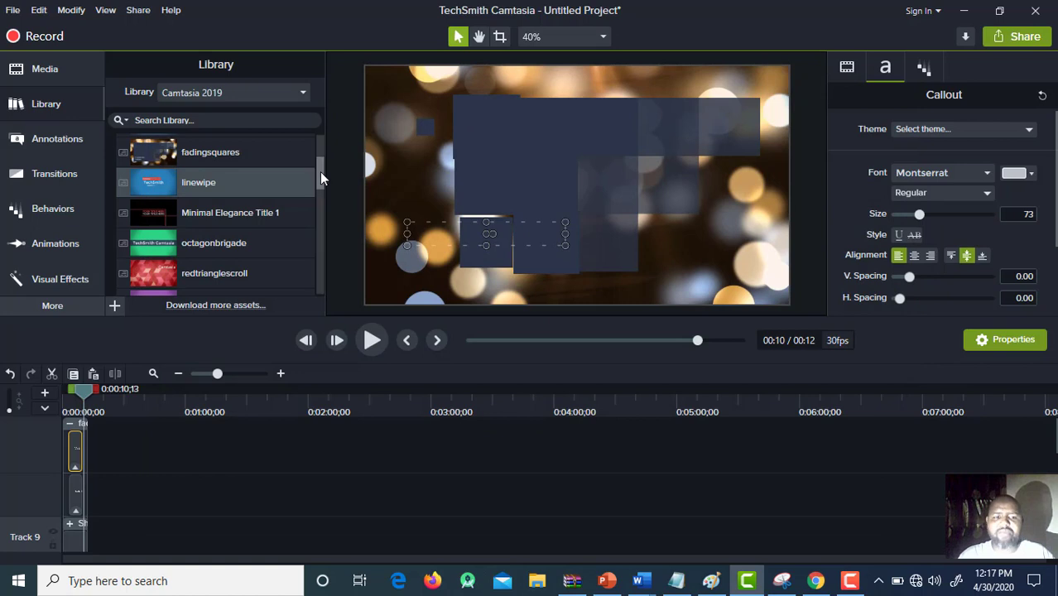
Try to add the ripples intro to Track 9 after the fadingsquares intro, and undo the addition
{"action": "left_click_drag", "start_coordinate": [319, 173], "coordinate": [319, 188]}
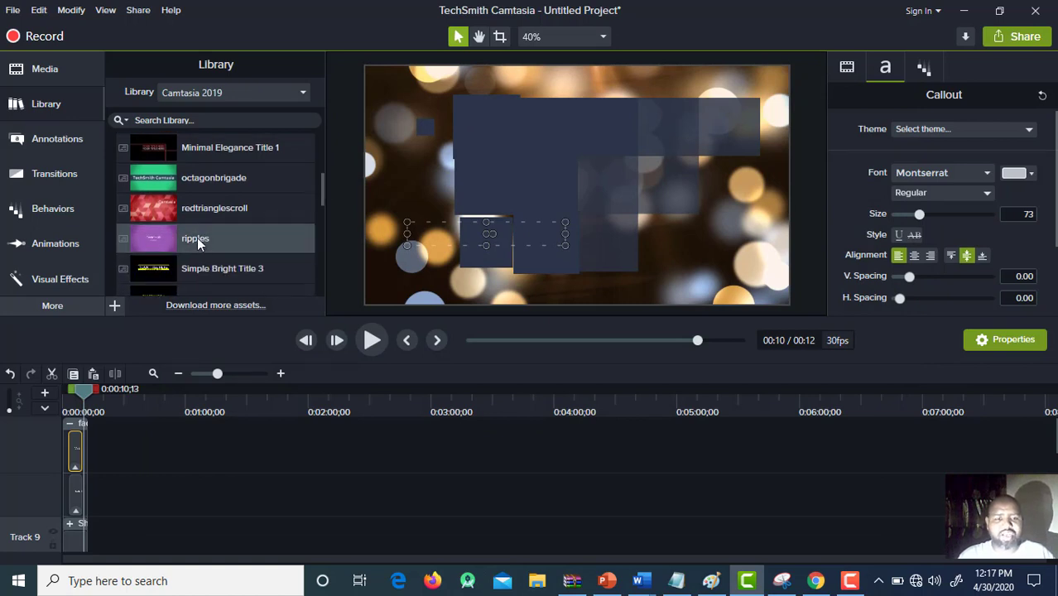
{"action": "left_click_drag", "start_coordinate": [197, 238], "coordinate": [117, 543]}
{"action": "left_click_drag", "start_coordinate": [109, 540], "coordinate": [93, 539]}
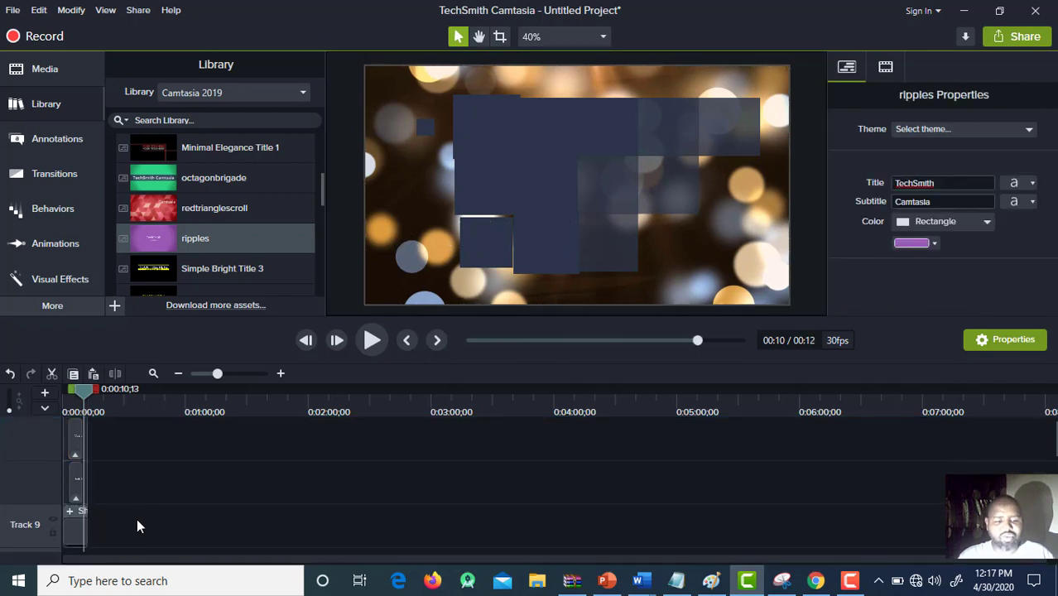
{"action": "left_click", "coordinate": [173, 471]}
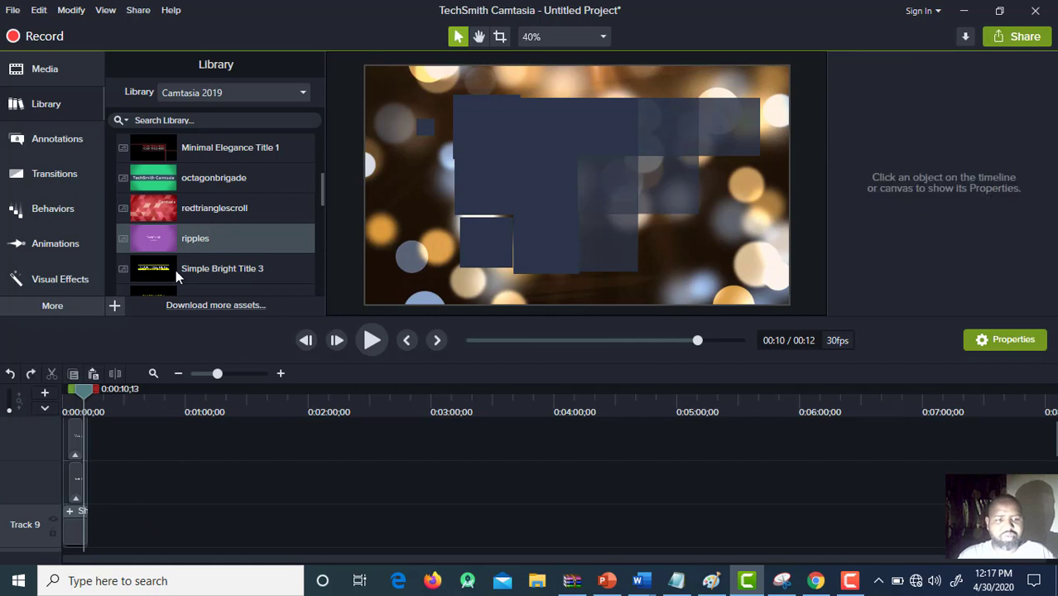
Add the Simple Bright Title 3 intro to Track 9 directly after fadingsquares and expand its group
{"action": "left_click_drag", "start_coordinate": [161, 268], "coordinate": [93, 495]}
{"action": "left_click", "coordinate": [116, 533]}
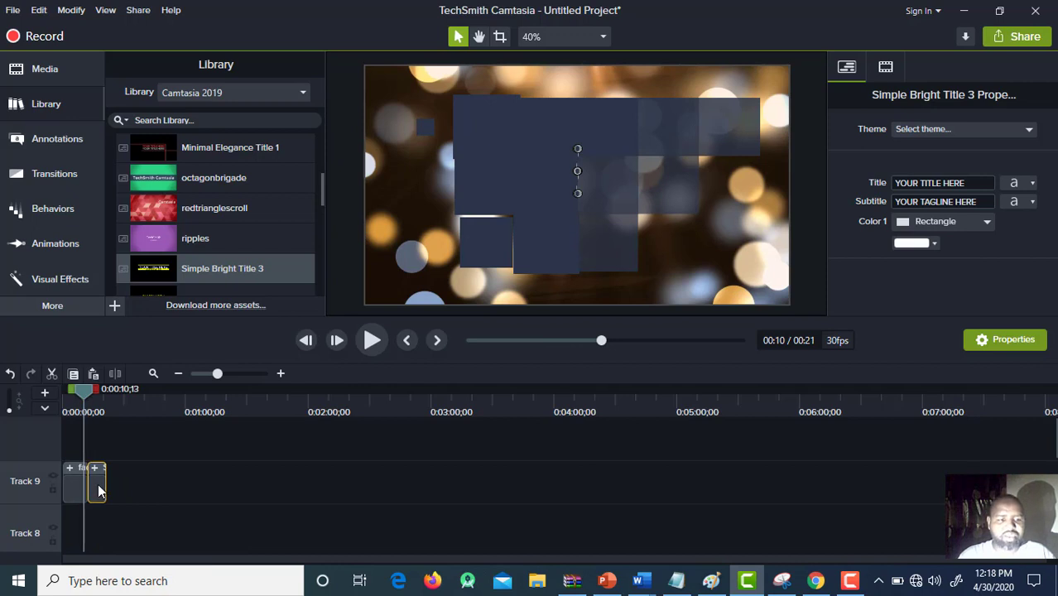
{"action": "double_click", "coordinate": [100, 489]}
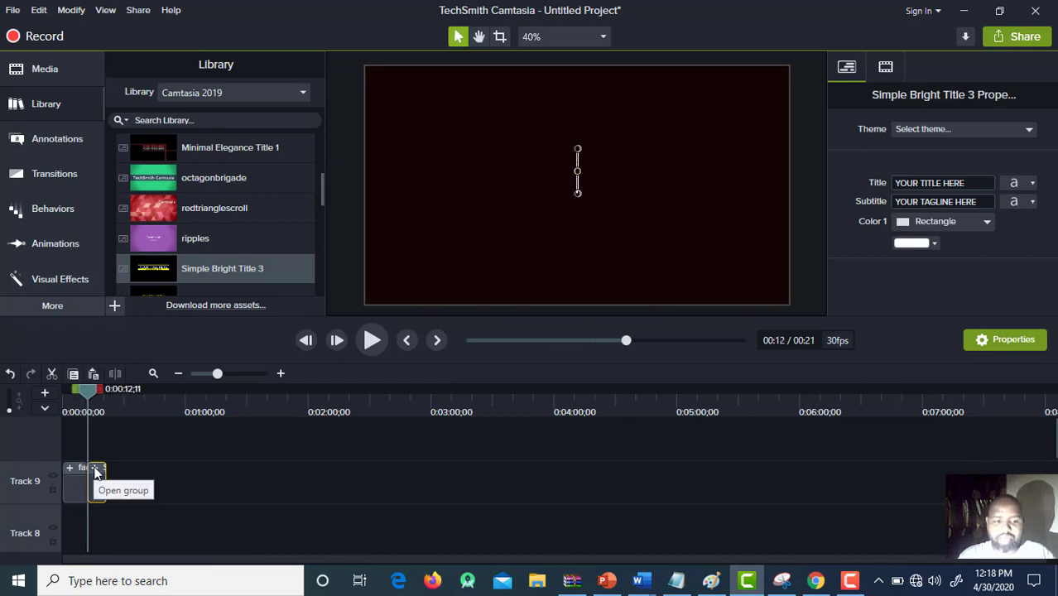
{"action": "left_click", "coordinate": [94, 470]}
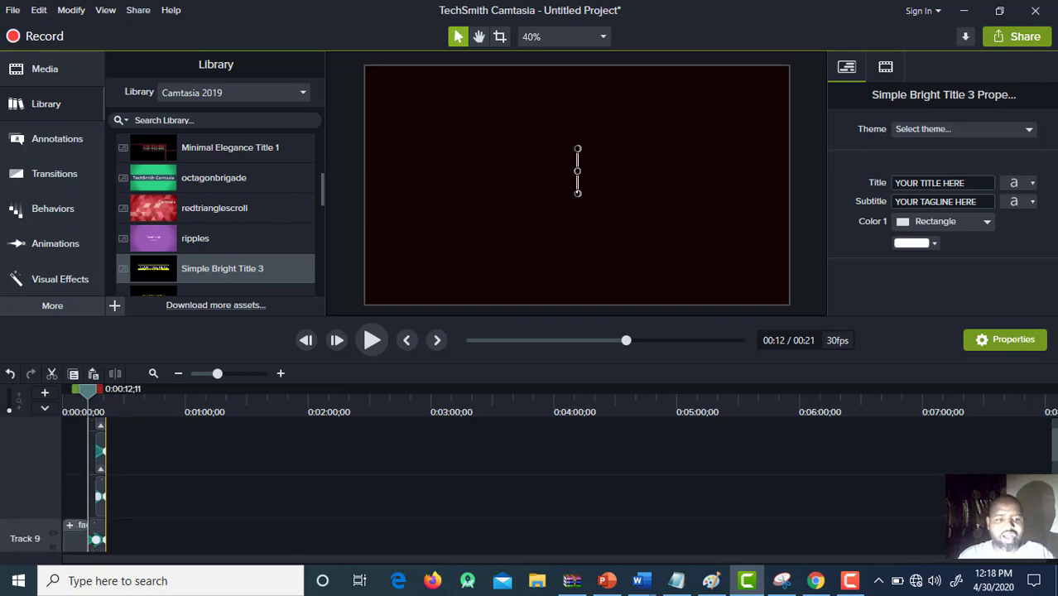
Extend the title clip inside the Simple Bright Title 3 group so the intro ends at about 25 seconds
{"action": "left_click", "coordinate": [101, 473]}
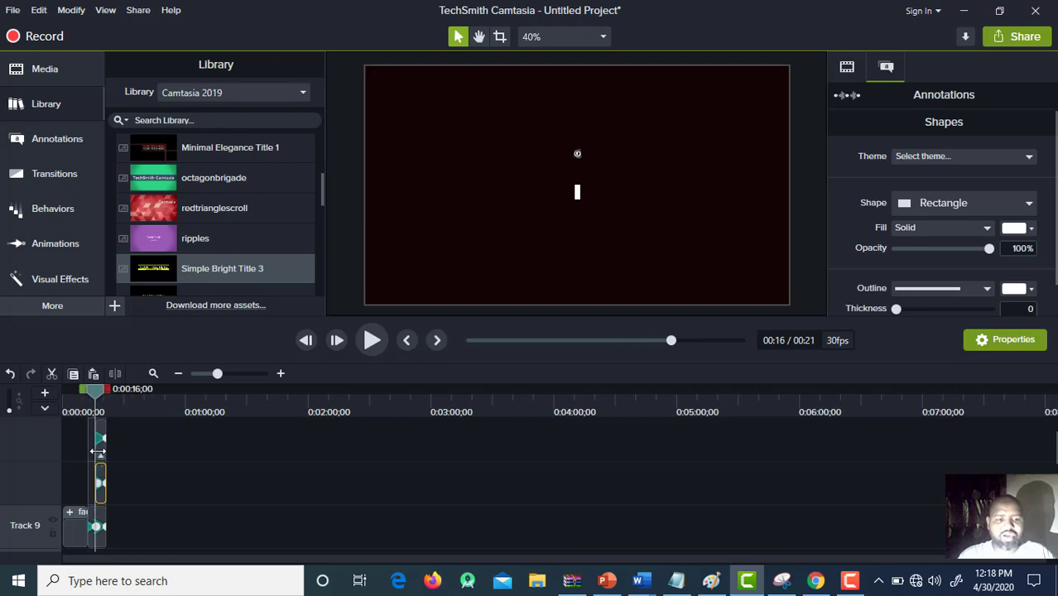
{"action": "left_click", "coordinate": [100, 452]}
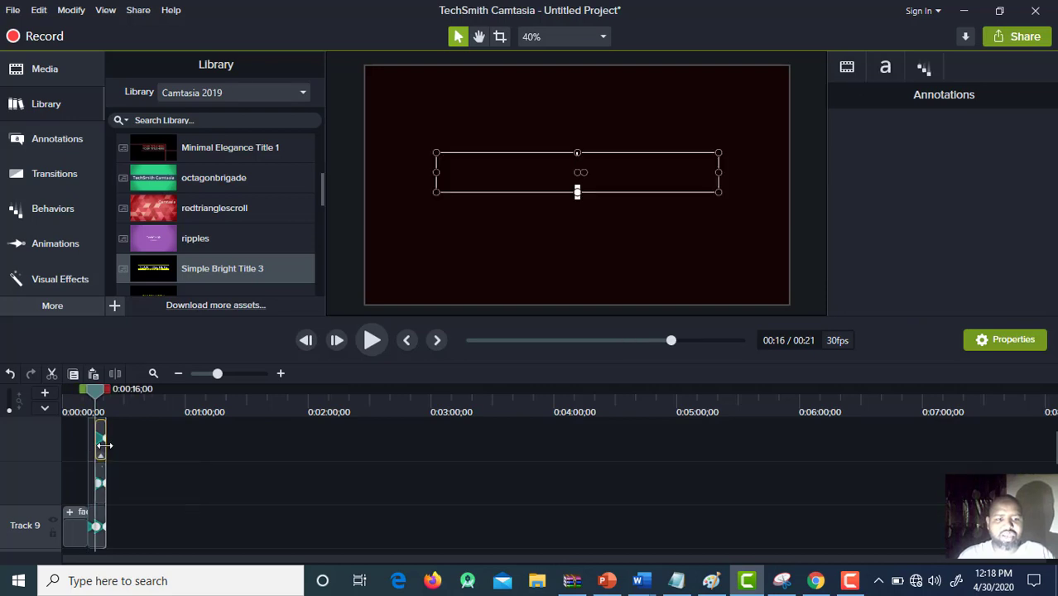
{"action": "left_click_drag", "start_coordinate": [105, 446], "coordinate": [115, 449]}
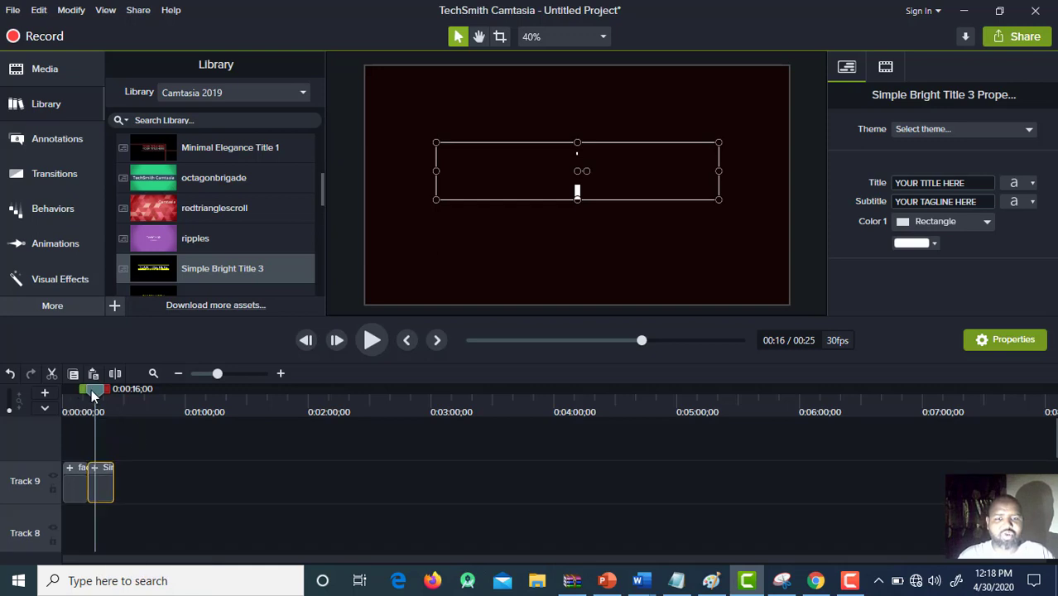
Replace Simple Bright Title 3's main title text with "Lastech Academy"
{"action": "left_click_drag", "start_coordinate": [91, 390], "coordinate": [96, 396]}
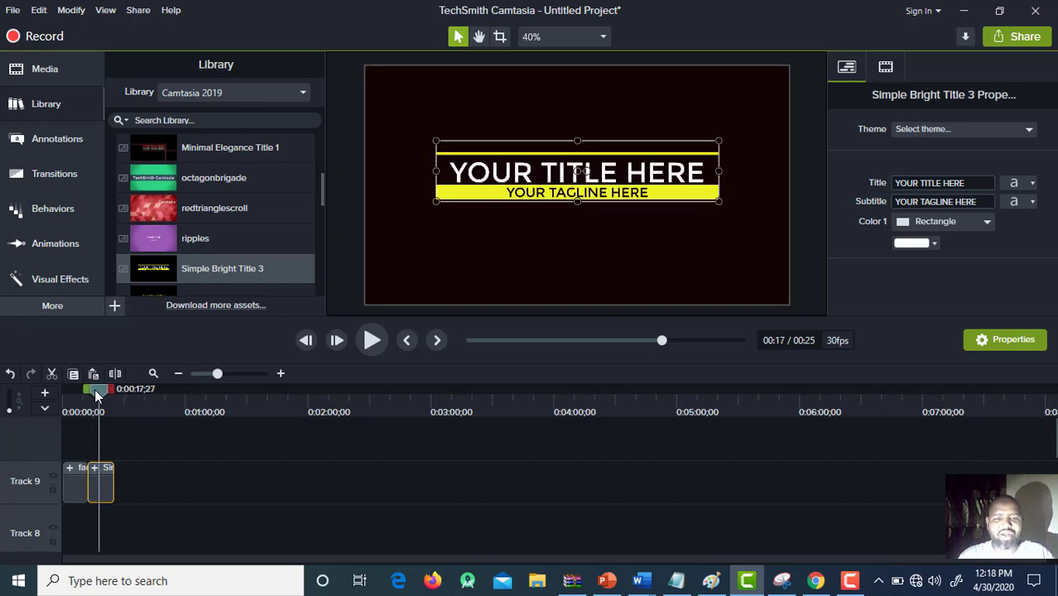
{"action": "left_click", "coordinate": [489, 166]}
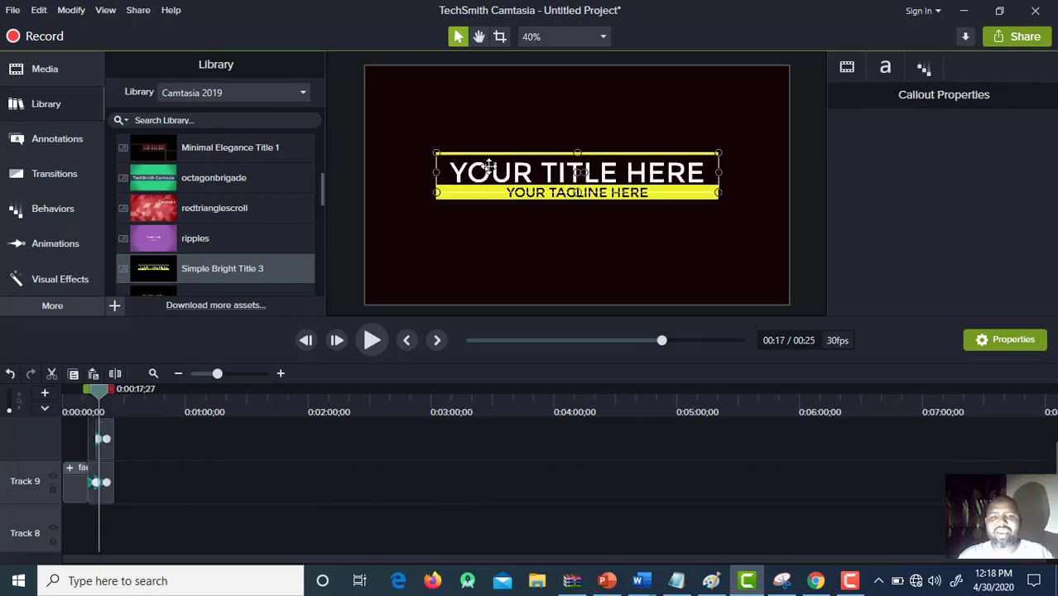
{"action": "double_click", "coordinate": [492, 166]}
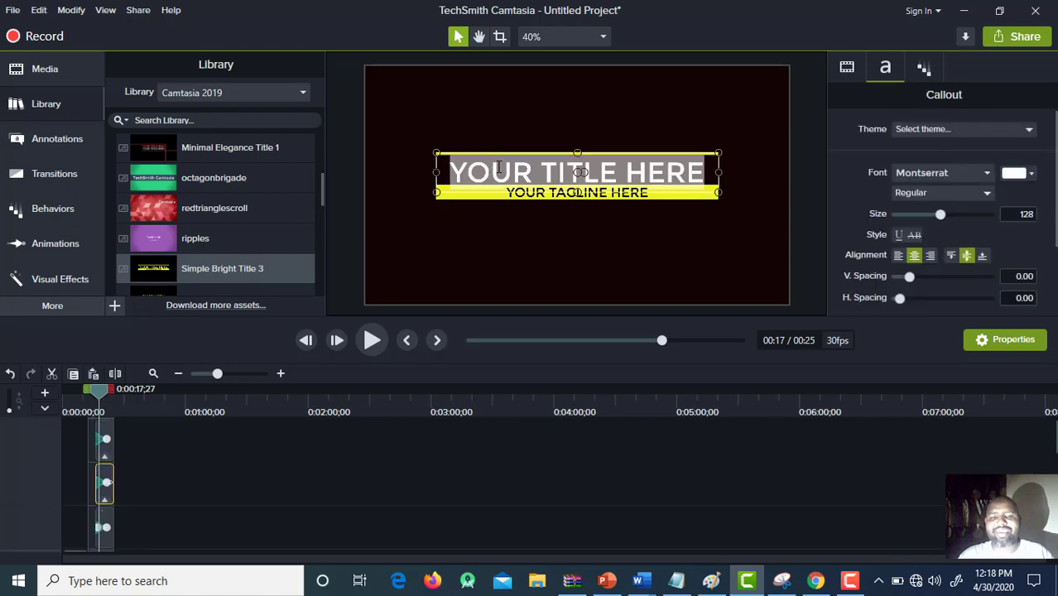
{"action": "type", "text": "La"}
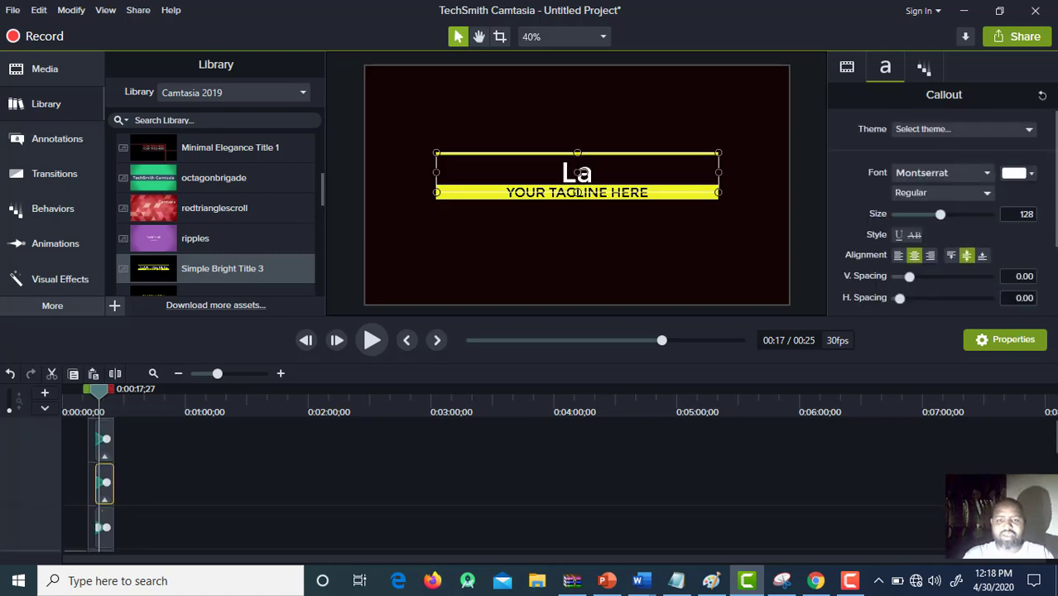
{"action": "type", "text": "stech Academy"}
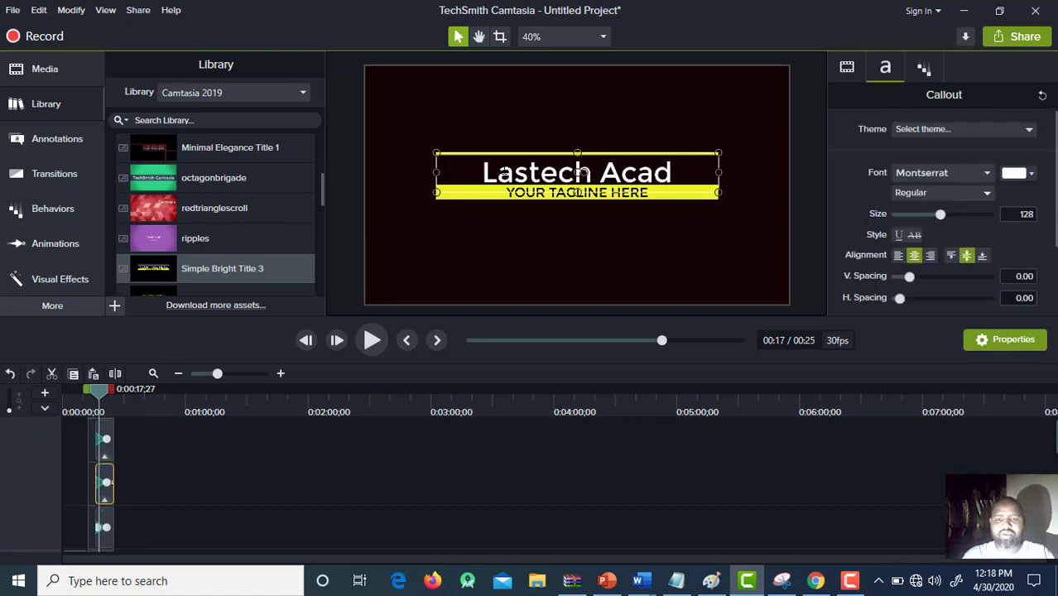
Replace the tagline with "Lesson 1: Sidee Youtuber lagu noqdaa" and play the edited title back from its beginning
{"action": "double_click", "coordinate": [519, 192]}
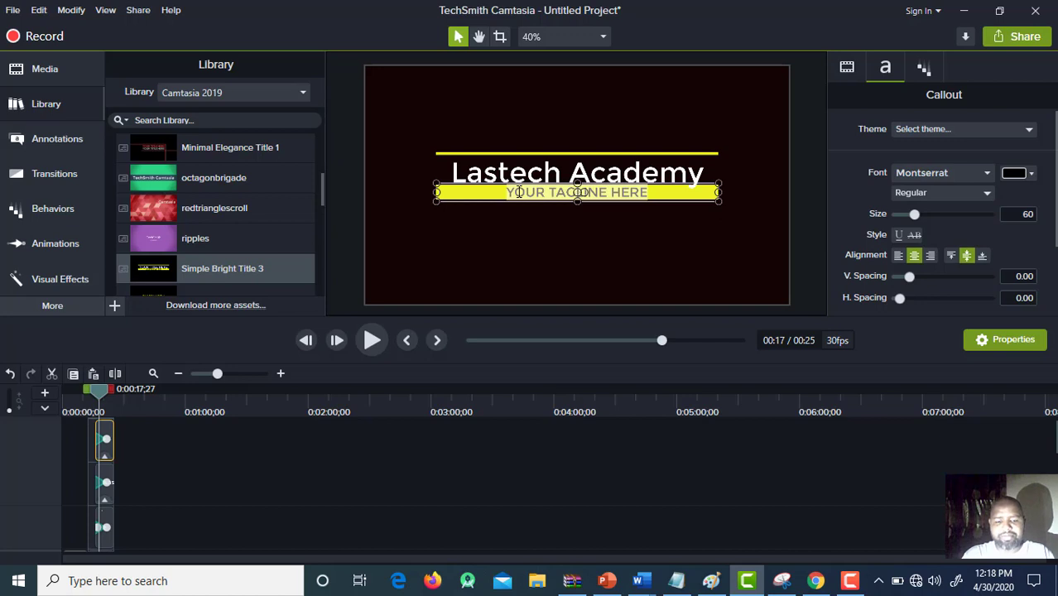
{"action": "key", "text": "BackSpace"}
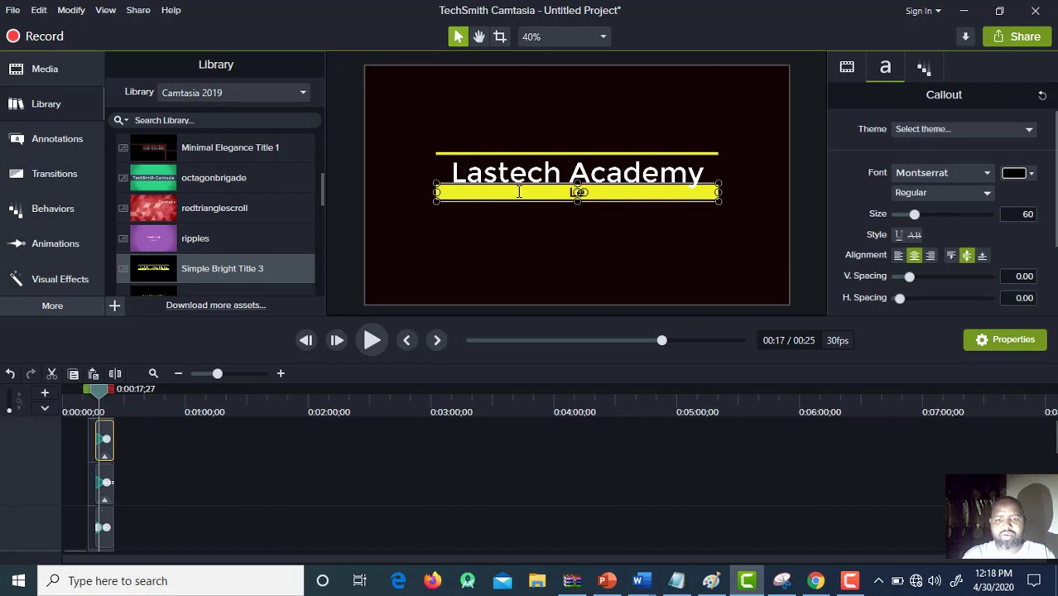
{"action": "type", "text": "Lesson 1"}
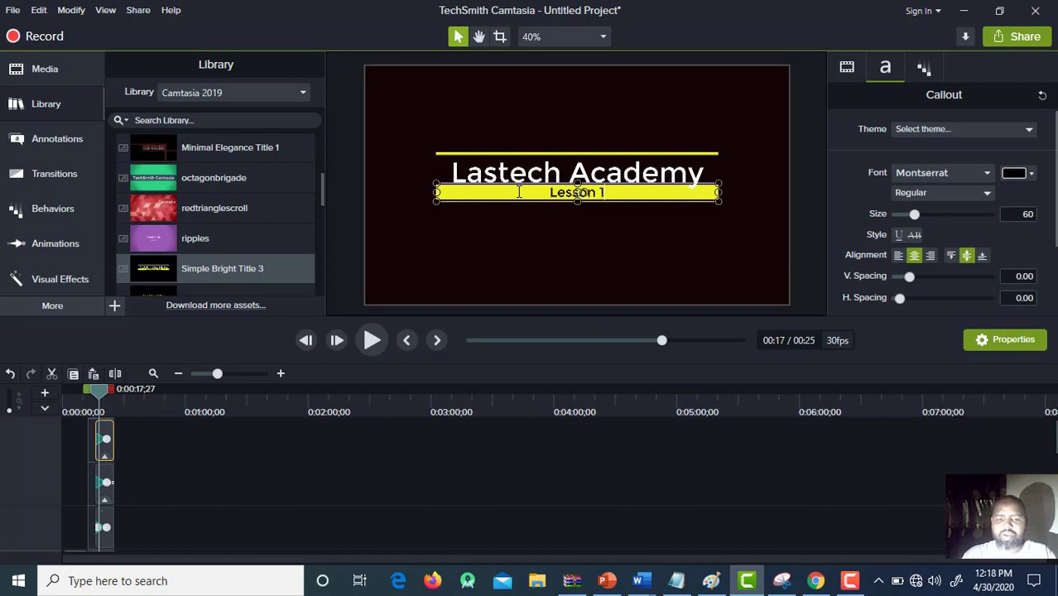
{"action": "type", "text": ": Sidee Y"}
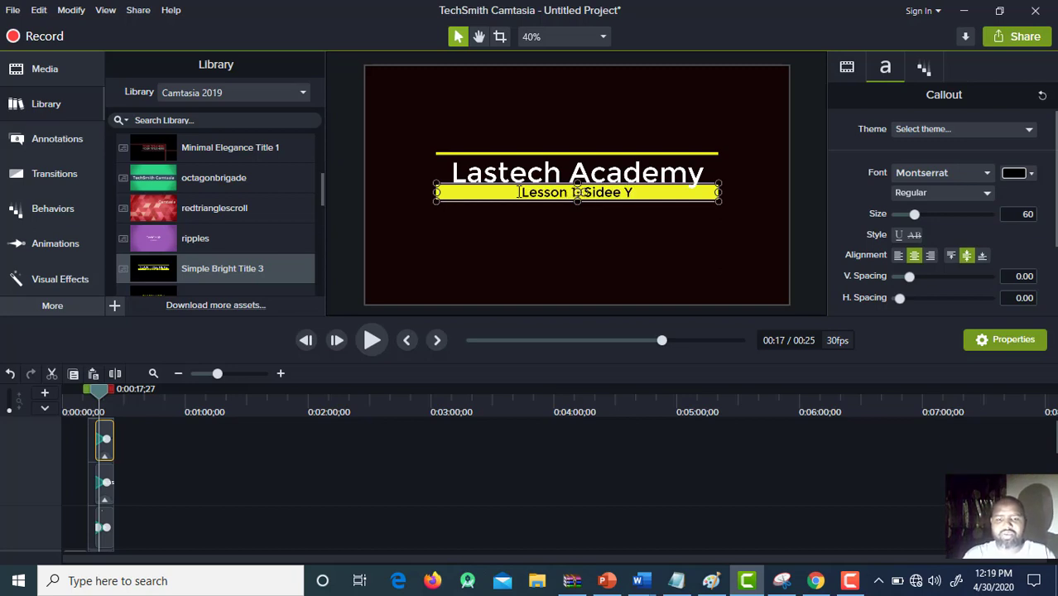
{"action": "type", "text": "outuber la"}
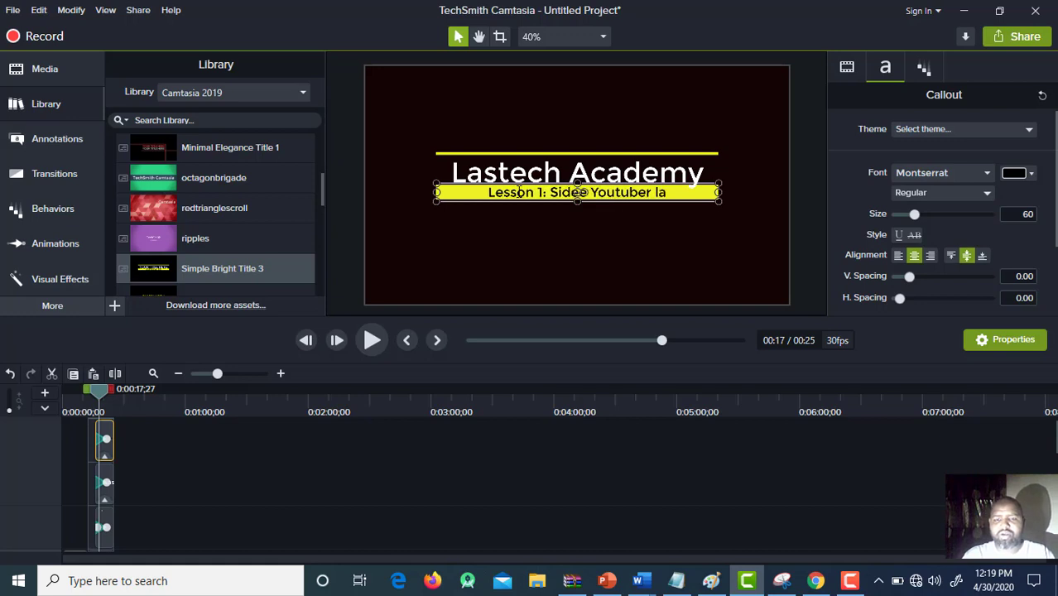
{"action": "type", "text": "gu noqdaa"}
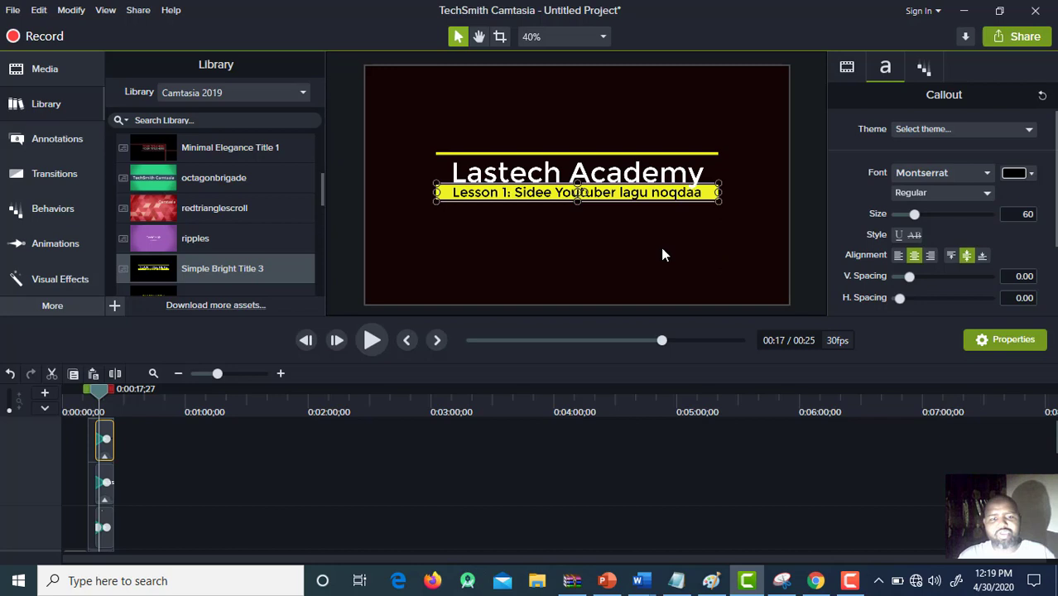
{"action": "left_click", "coordinate": [606, 258]}
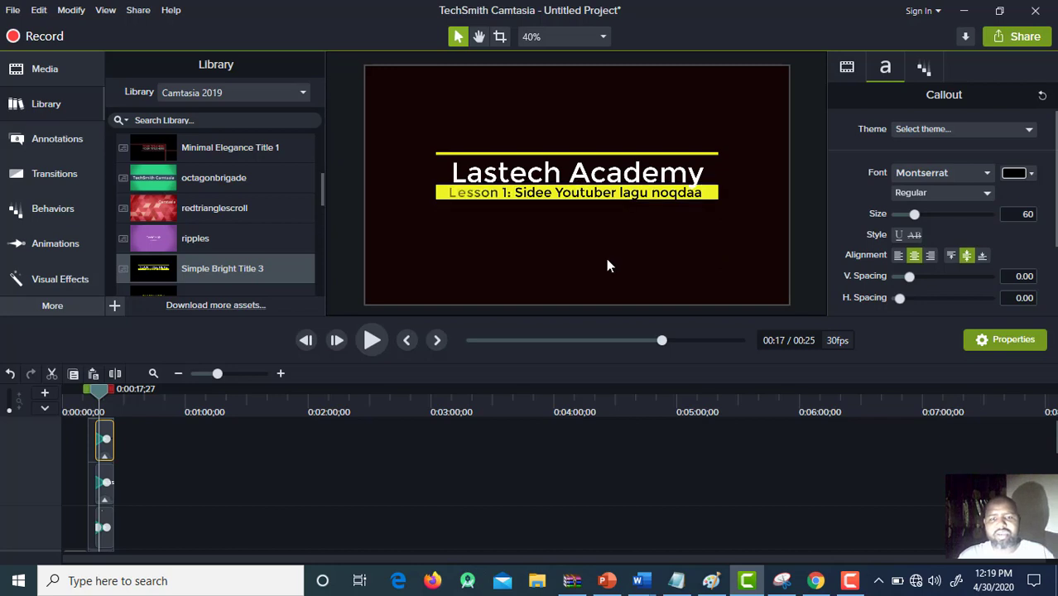
{"action": "mouse_move", "coordinate": [100, 386]}
{"action": "left_mouse_down"}
{"action": "mouse_move", "coordinate": [83, 389]}
{"action": "mouse_move", "coordinate": [92, 390]}
{"action": "left_mouse_up"}
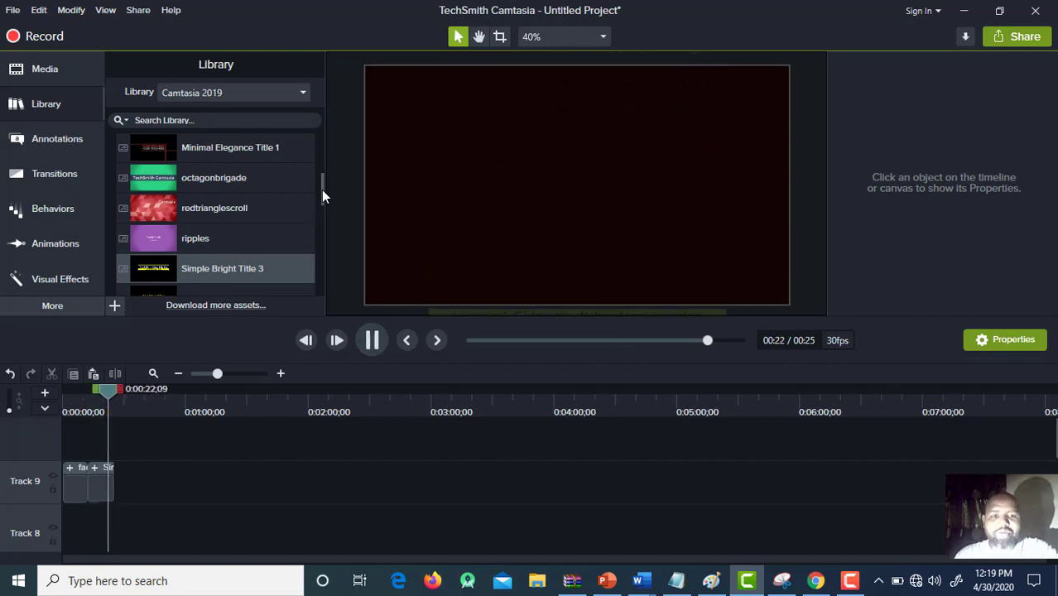
Add the tictactoe intro from the library to Track 9 directly after Simple Bright Title 3
{"action": "left_click_drag", "start_coordinate": [321, 191], "coordinate": [322, 265]}
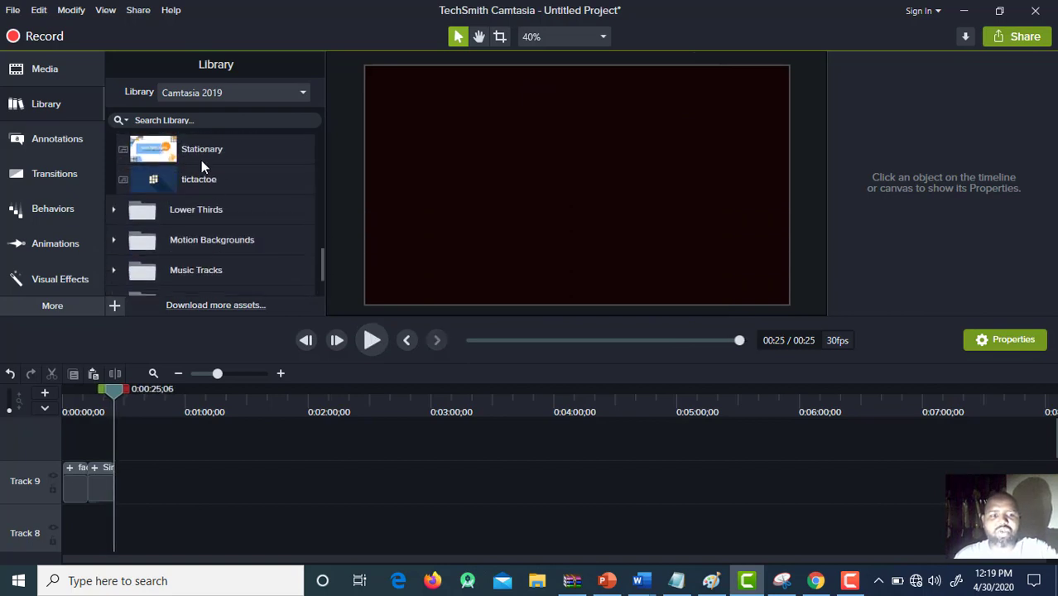
{"action": "left_click", "coordinate": [190, 180]}
{"action": "left_click_drag", "start_coordinate": [190, 178], "coordinate": [118, 492]}
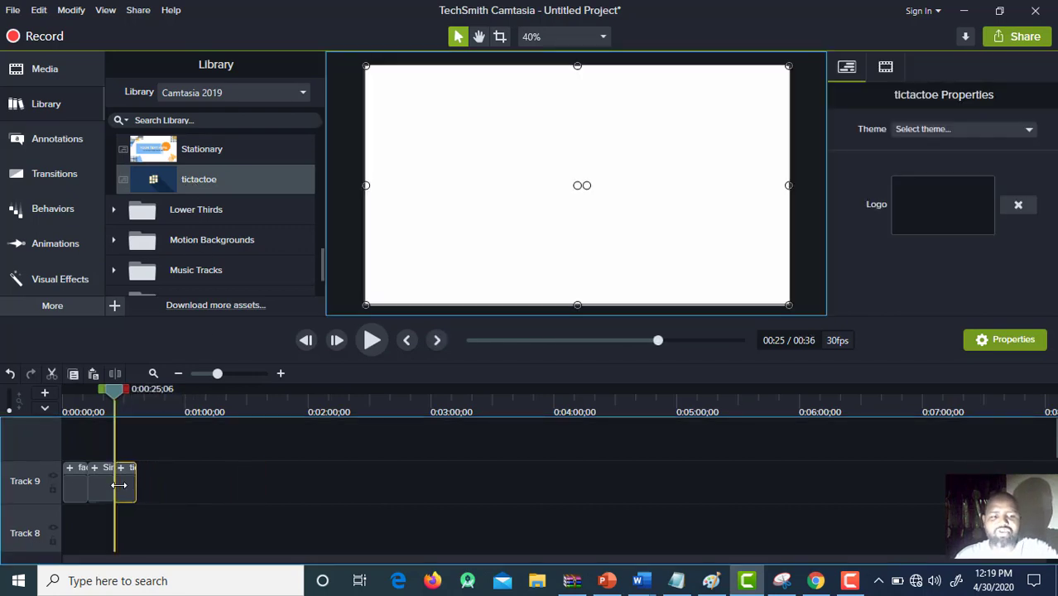
Play back the tictactoe intro, then replay the opening of the timeline from the start and pause it
{"action": "left_click", "coordinate": [373, 341]}
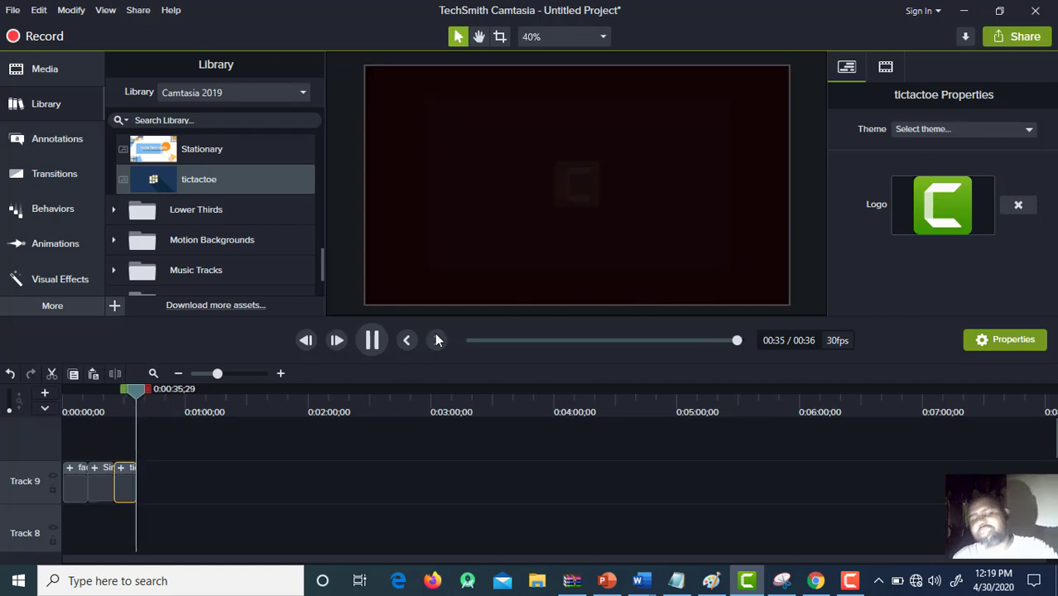
{"action": "left_click", "coordinate": [373, 340]}
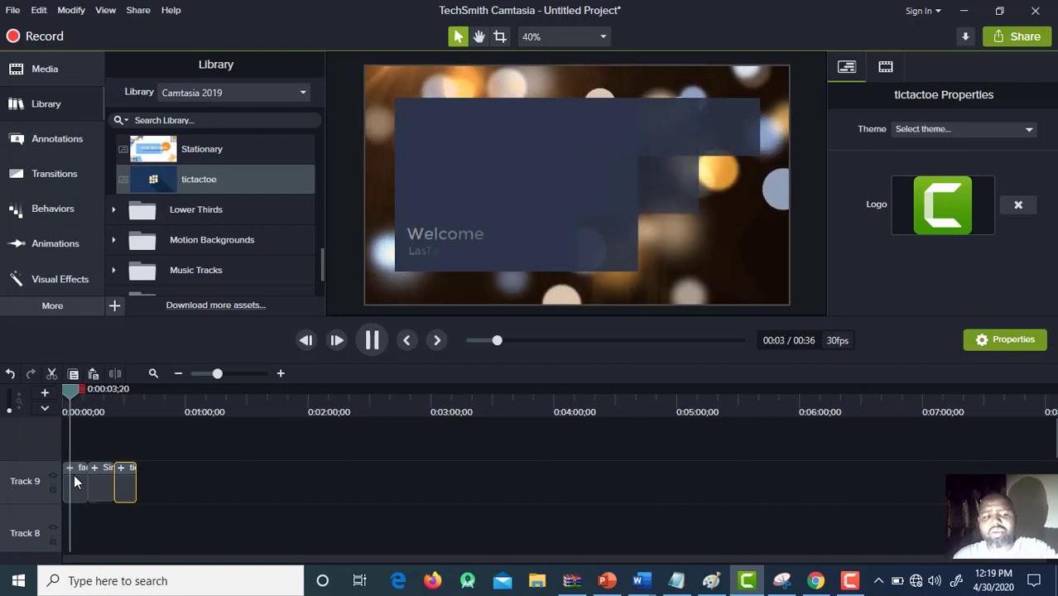
{"action": "left_click", "coordinate": [65, 411]}
{"action": "left_click", "coordinate": [380, 335]}
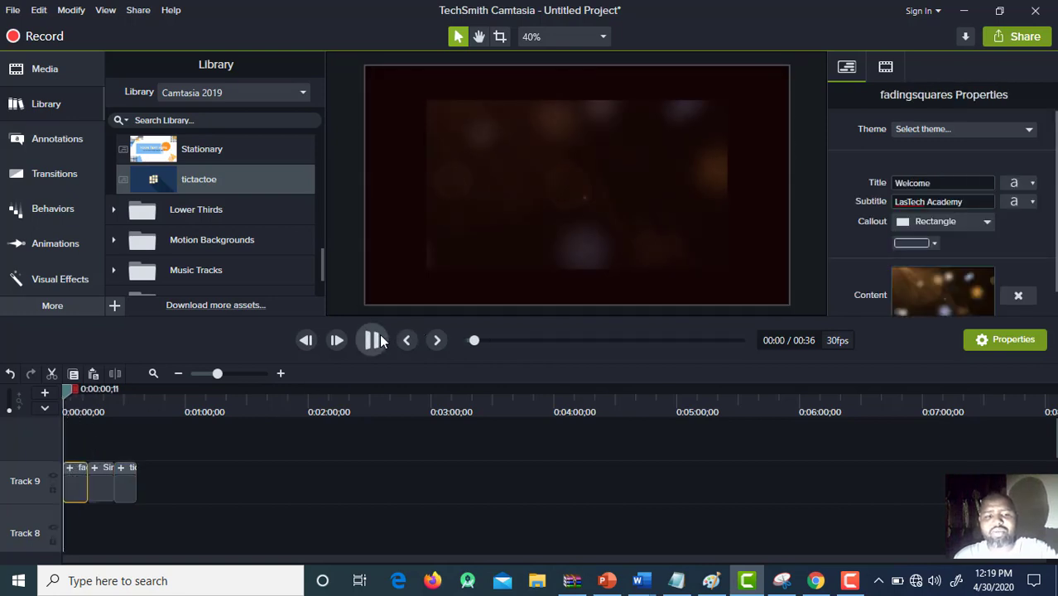
{"action": "left_click", "coordinate": [379, 340]}
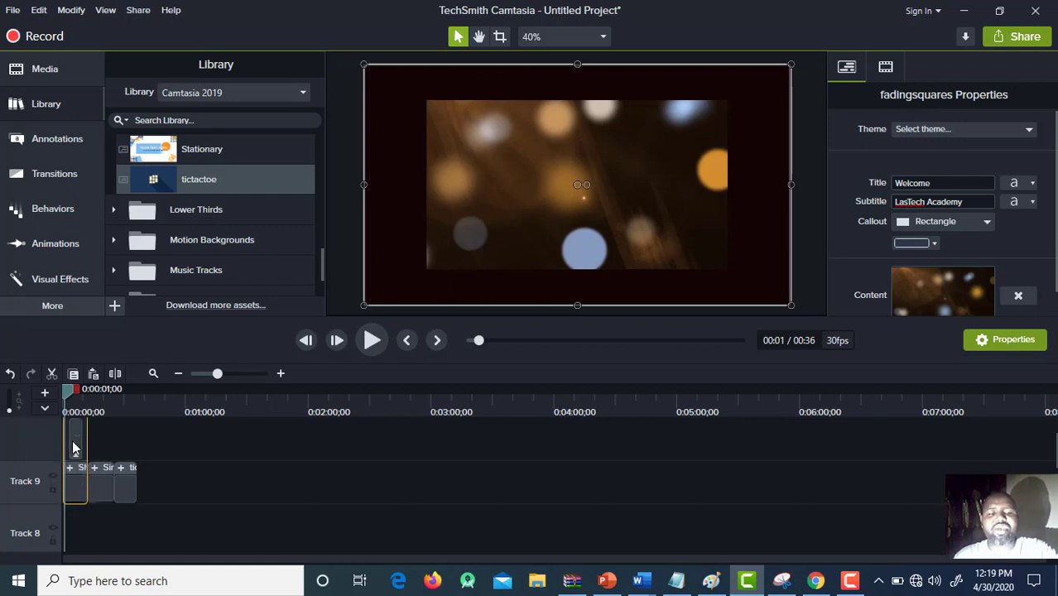
{"action": "left_click", "coordinate": [72, 448]}
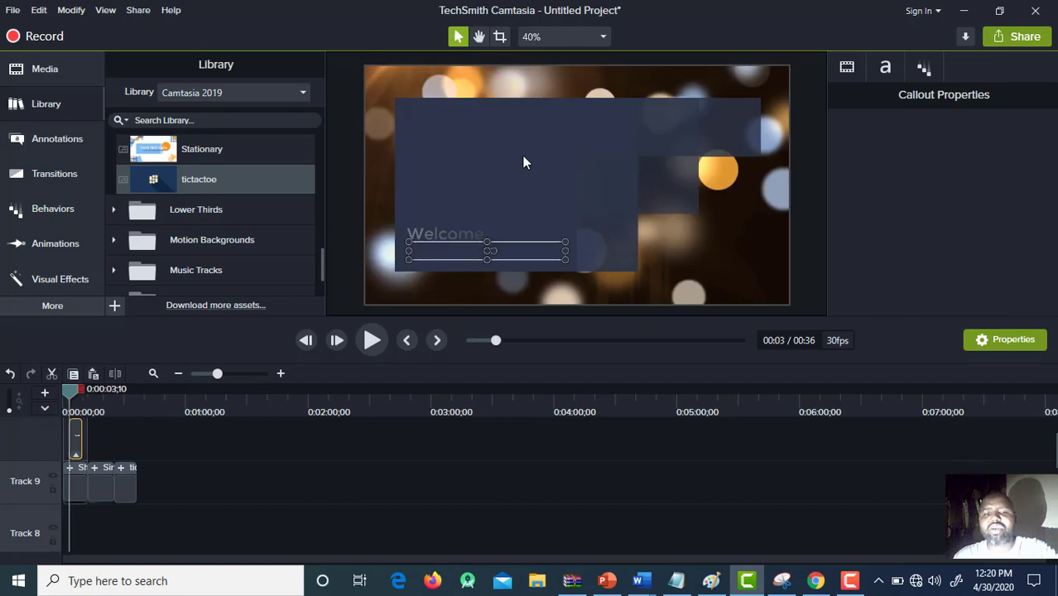
{"action": "left_click", "coordinate": [523, 155]}
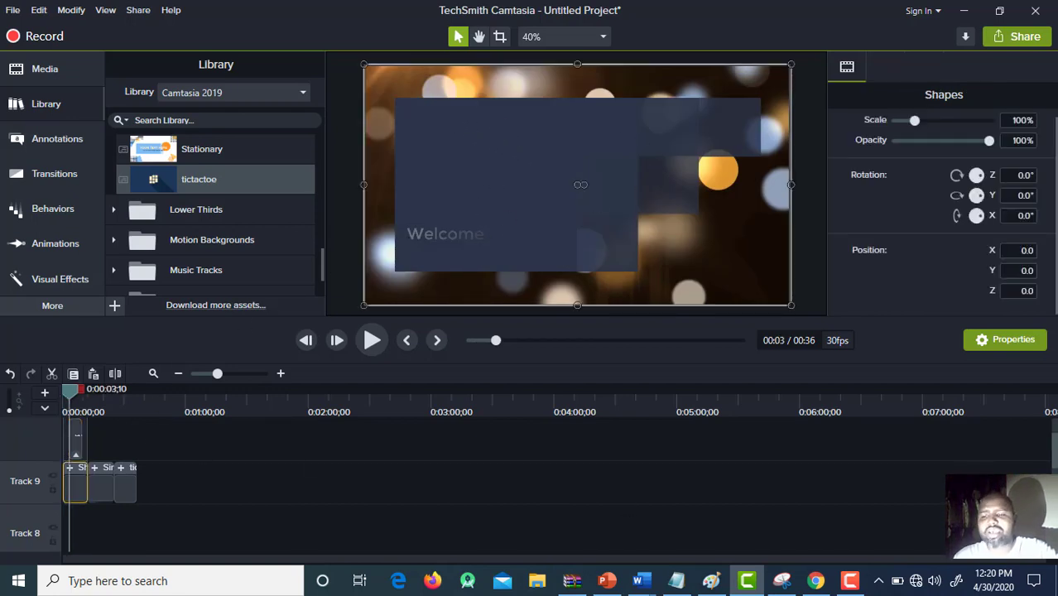
{"action": "left_click", "coordinate": [1050, 454]}
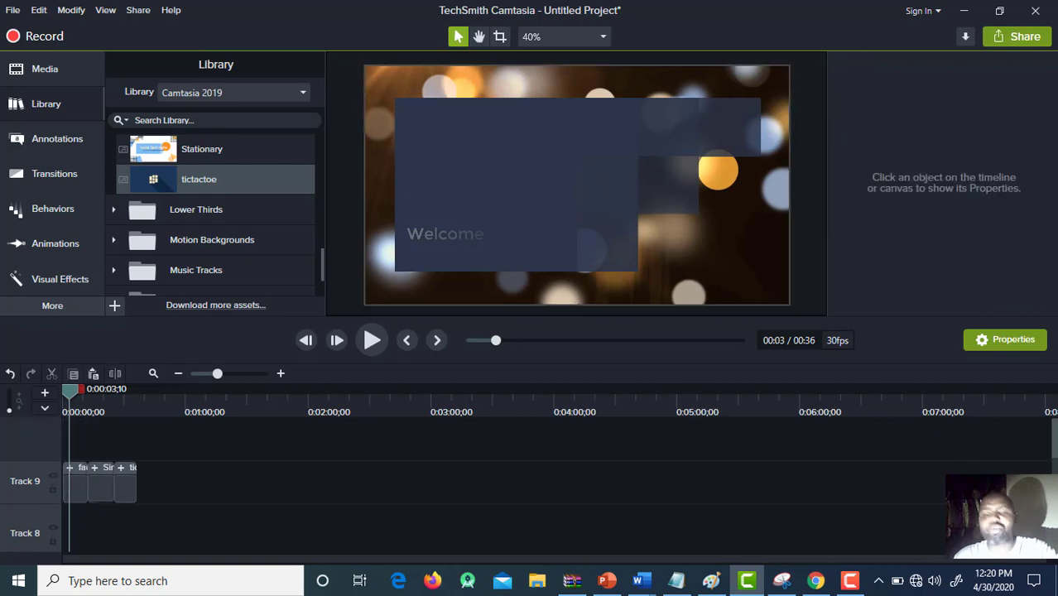
Replace the tictactoe intro's logo with the "download" image from the Pictures folder
{"action": "left_click", "coordinate": [122, 466]}
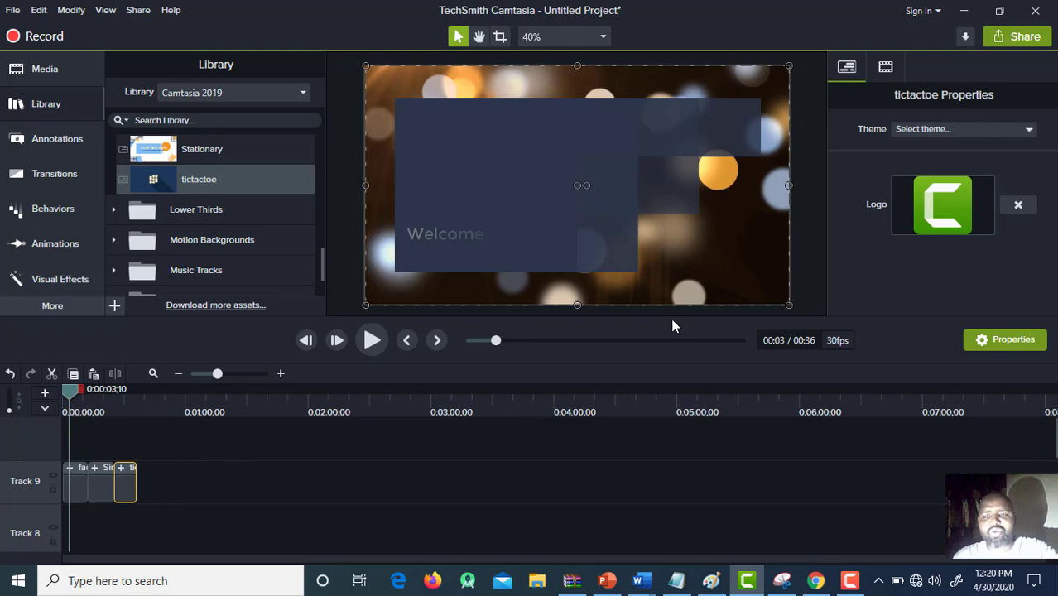
{"action": "left_click", "coordinate": [1019, 207]}
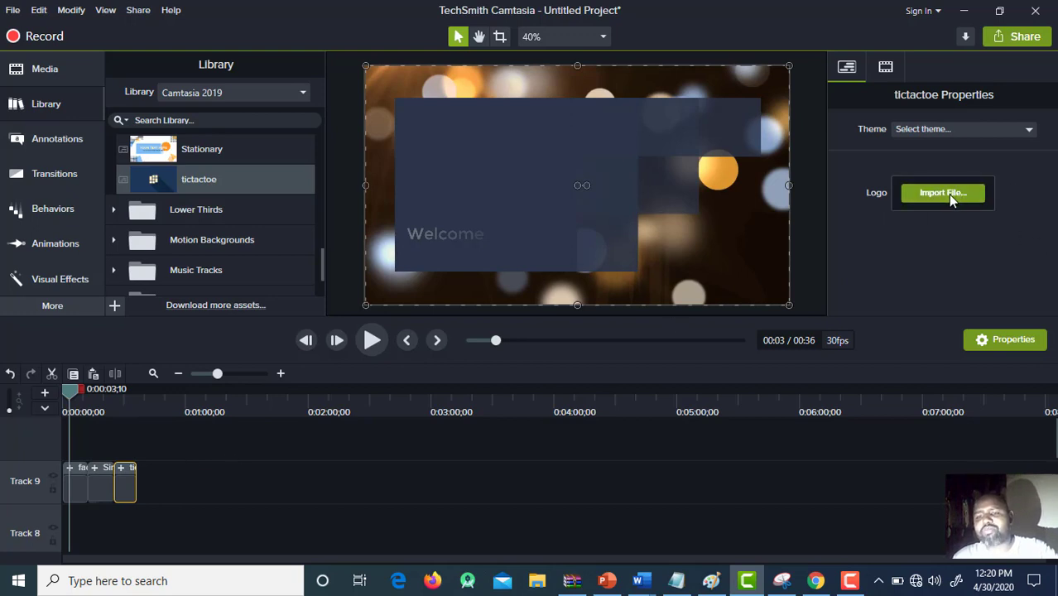
{"action": "left_click", "coordinate": [950, 197]}
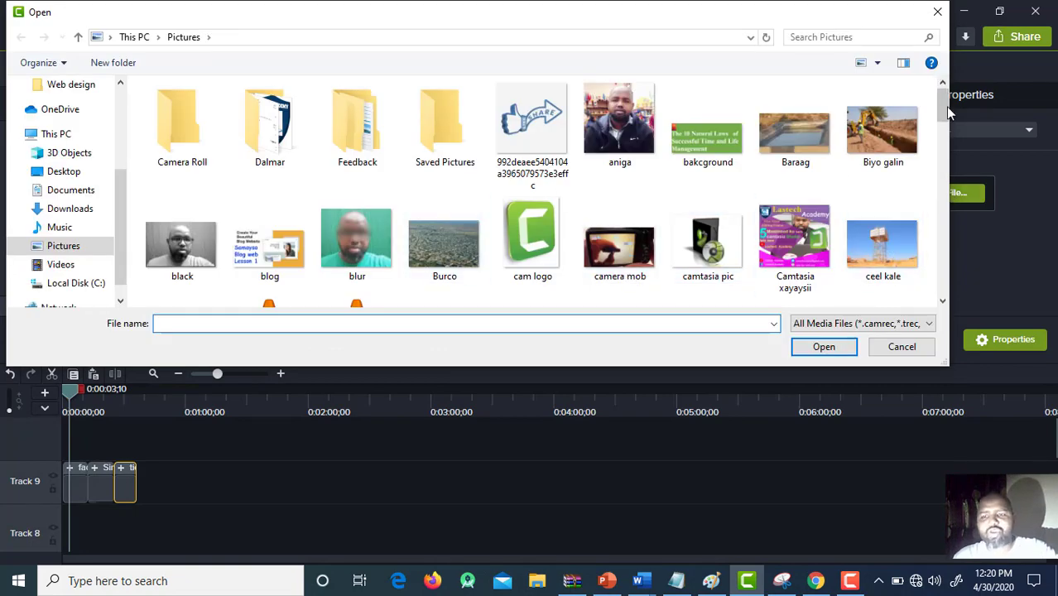
{"action": "left_click_drag", "start_coordinate": [946, 110], "coordinate": [946, 144]}
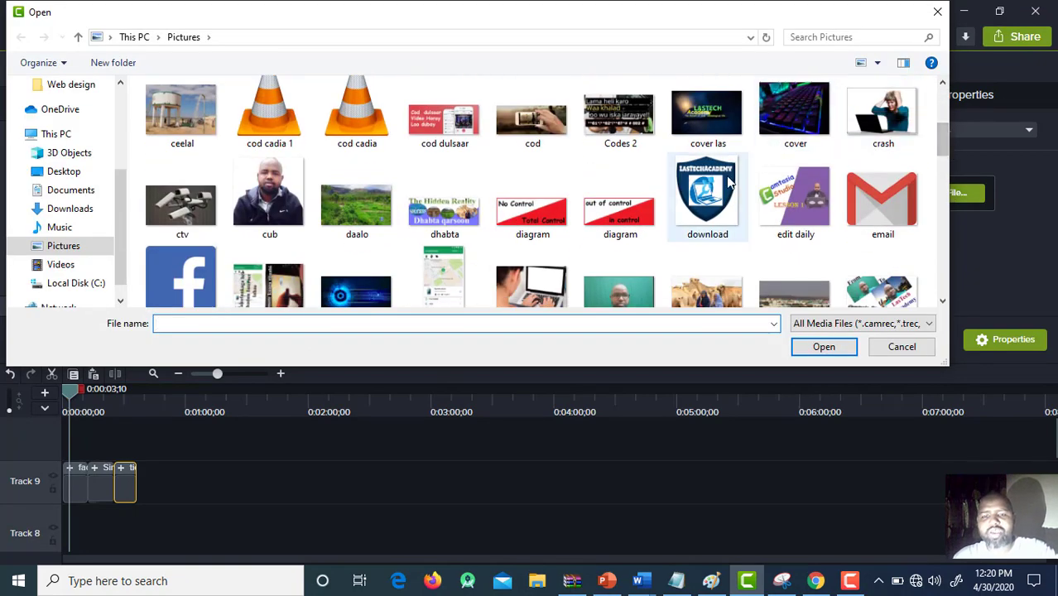
{"action": "double_click", "coordinate": [708, 198]}
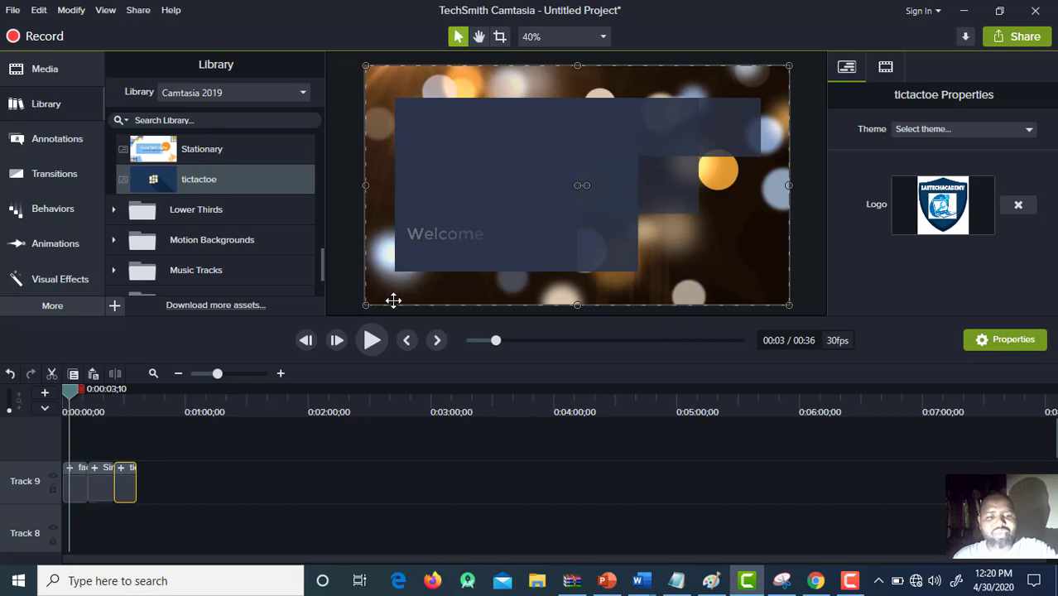
Play back the tictactoe intro from near its beginning to check the new logo, and pause it
{"action": "left_click", "coordinate": [371, 341]}
{"action": "left_click", "coordinate": [128, 393]}
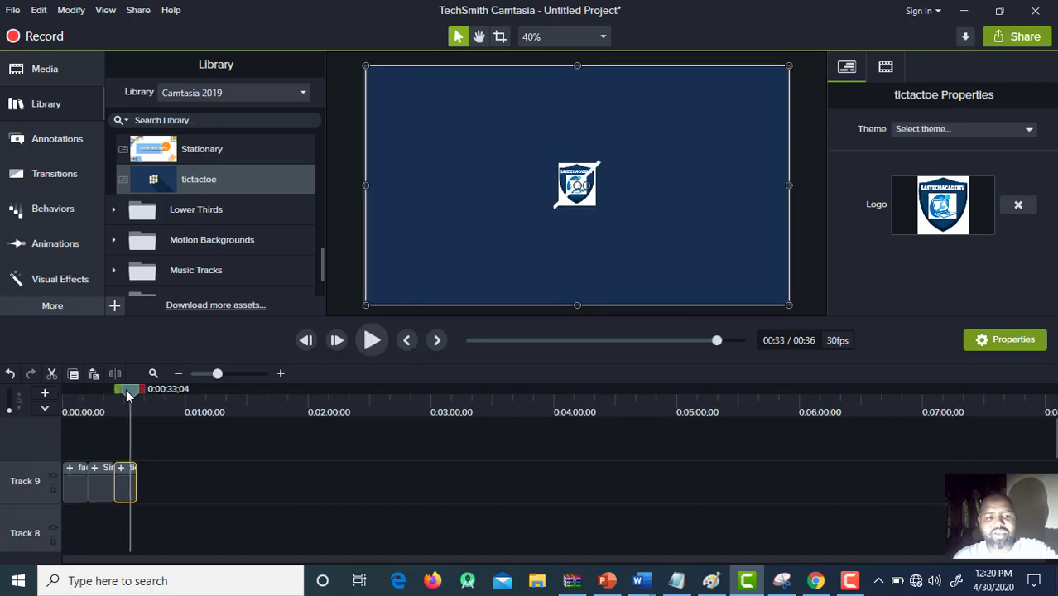
{"action": "left_click_drag", "start_coordinate": [129, 395], "coordinate": [121, 395]}
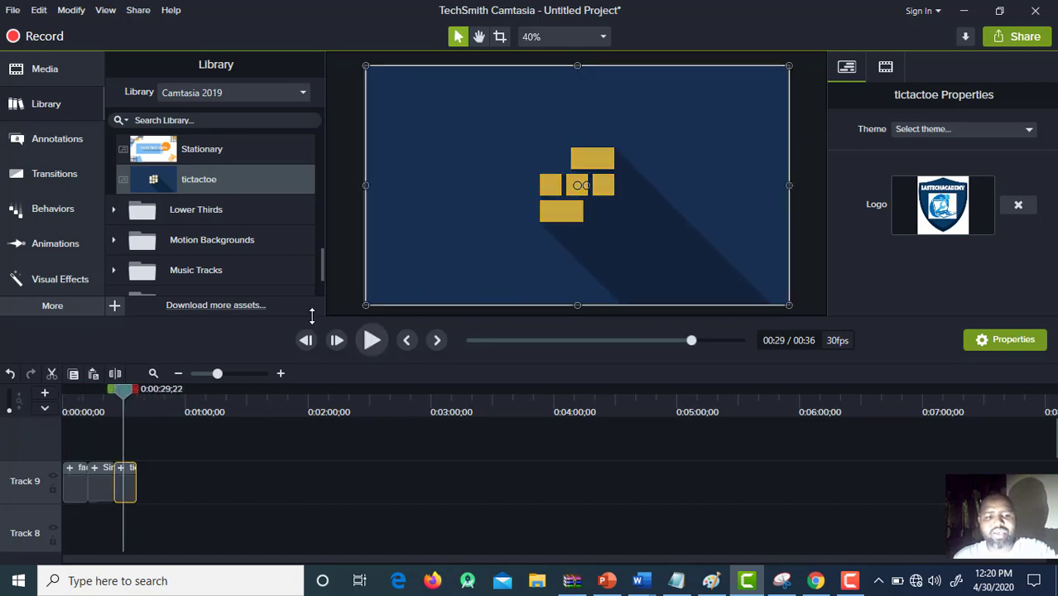
{"action": "left_click", "coordinate": [370, 340]}
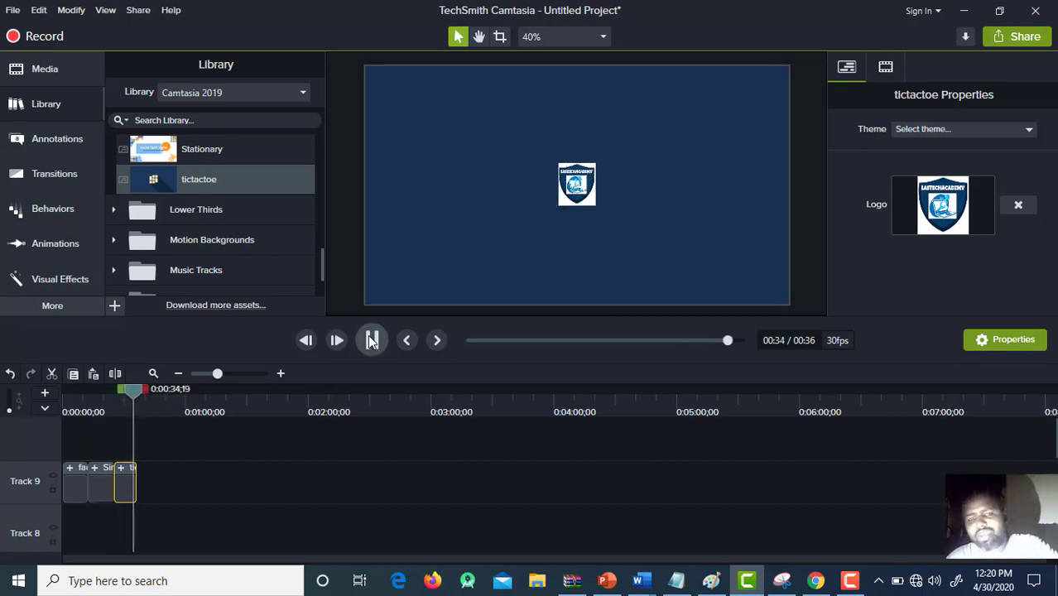
{"action": "left_click", "coordinate": [369, 344]}
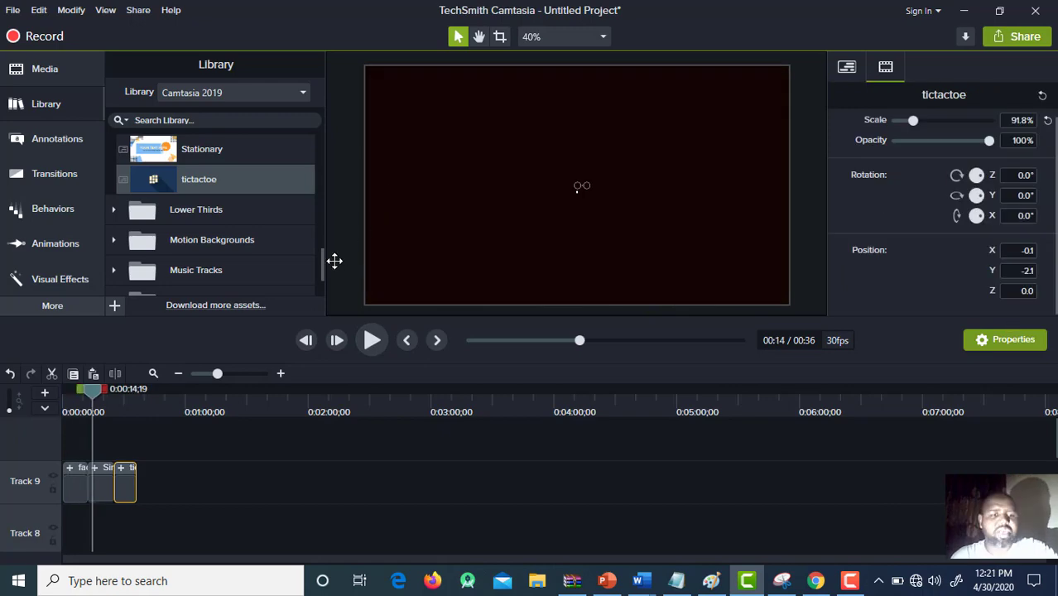
Expand the library's Lower Thirds folder, preview the Assist lower third, and close the preview
{"action": "left_click_drag", "start_coordinate": [322, 263], "coordinate": [321, 277]}
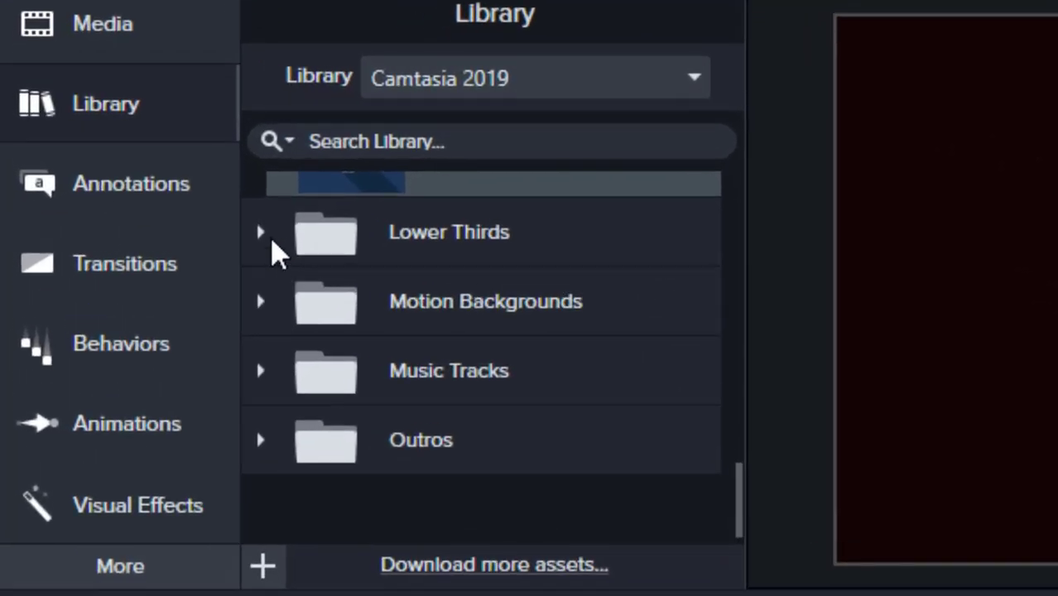
{"action": "left_click", "coordinate": [117, 163]}
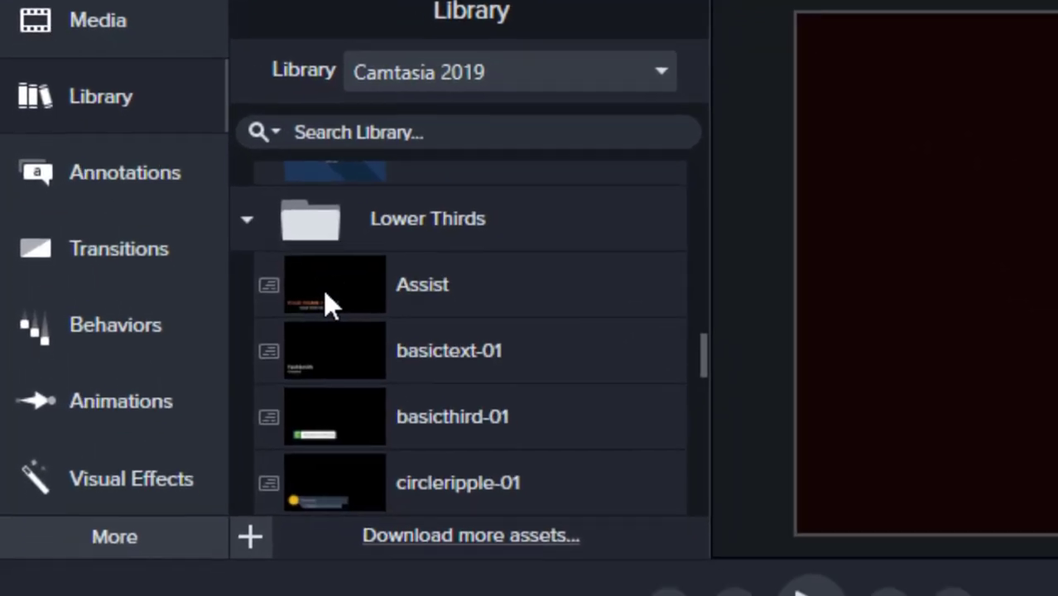
{"action": "left_click", "coordinate": [339, 304]}
{"action": "double_click", "coordinate": [212, 170]}
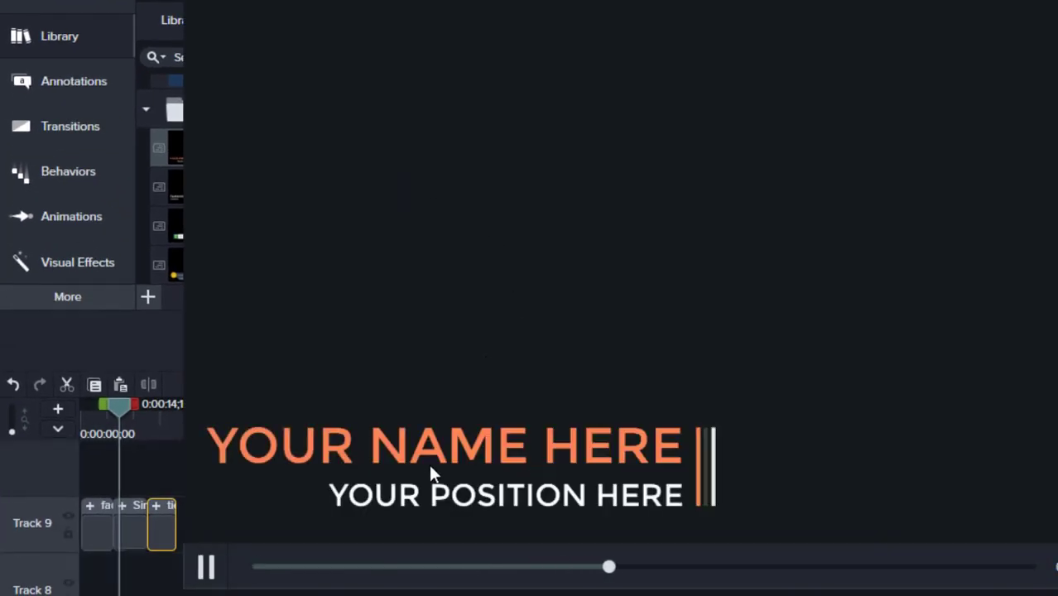
{"action": "left_click", "coordinate": [205, 568]}
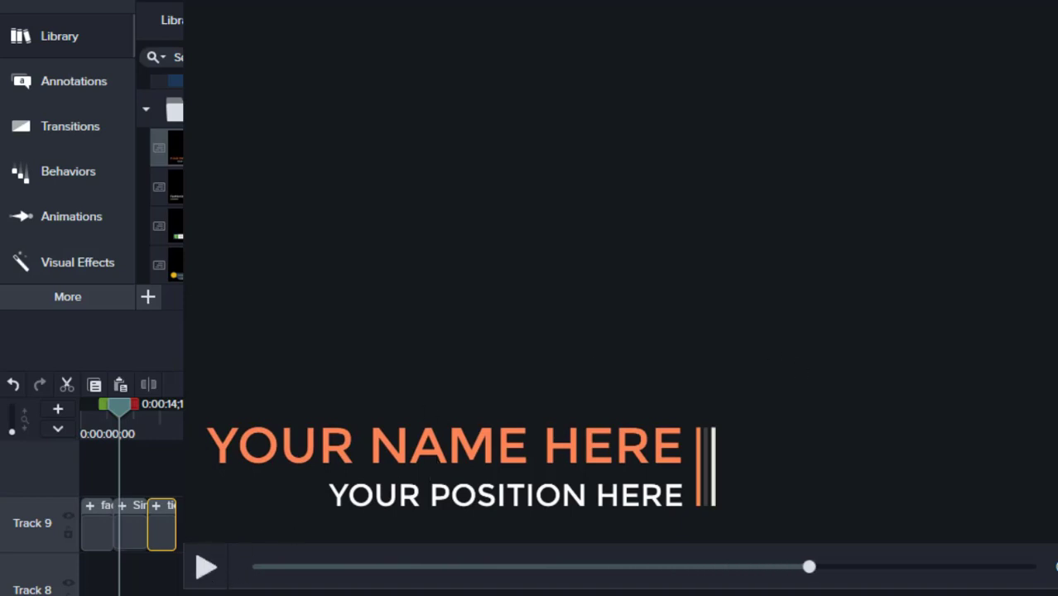
{"action": "left_click", "coordinate": [1057, 1]}
Add the Assist lower third to Track 9 directly after tictactoe and move the playhead onto it at about 39 seconds
{"action": "left_click_drag", "start_coordinate": [273, 146], "coordinate": [188, 528]}
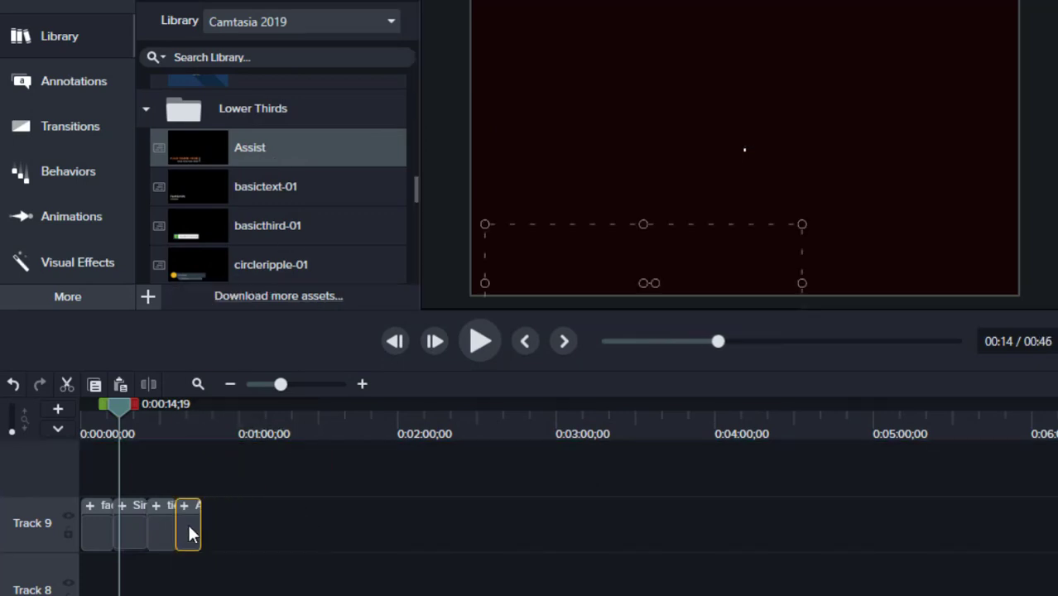
{"action": "left_click", "coordinate": [177, 429]}
{"action": "left_click_drag", "start_coordinate": [182, 403], "coordinate": [186, 403]}
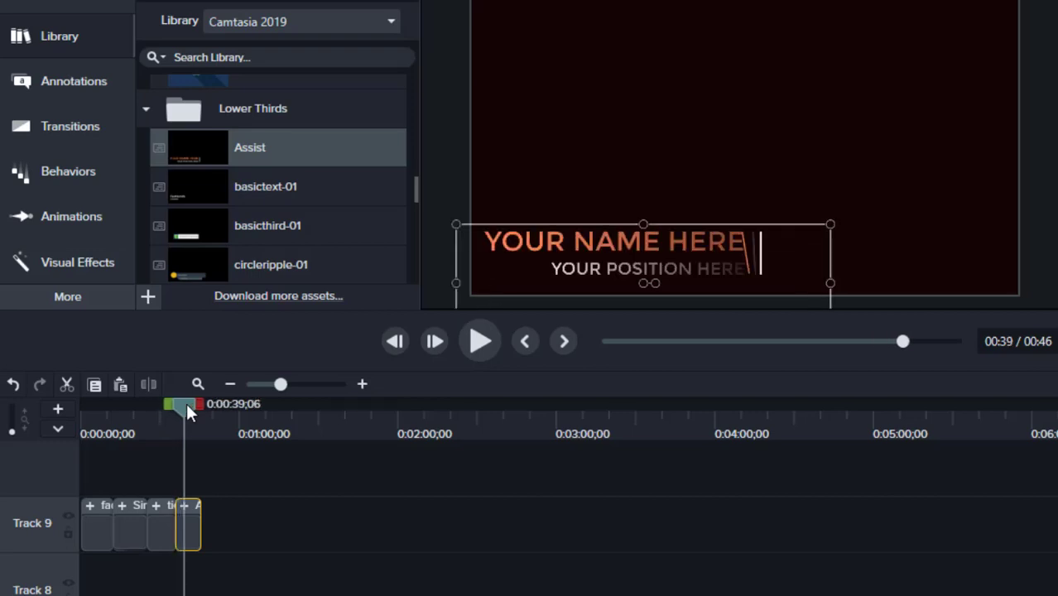
Open the Assist lower third's name text for editing, browse back to the library intros, and deselect the text
{"action": "double_click", "coordinate": [601, 263]}
{"action": "left_click", "coordinate": [560, 234]}
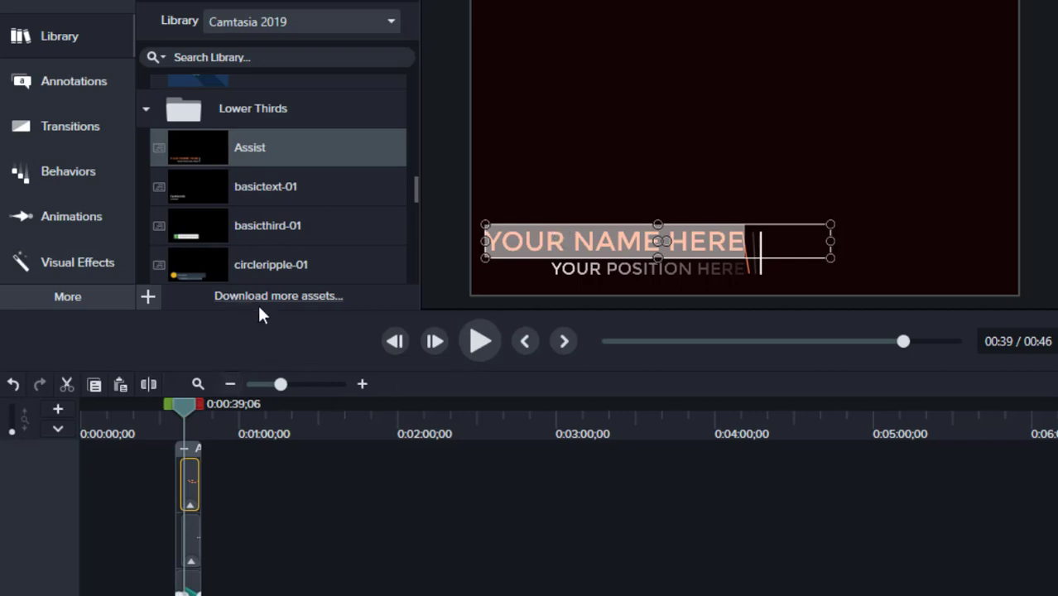
{"action": "mouse_move", "coordinate": [410, 196]}
{"action": "left_mouse_down"}
{"action": "mouse_move", "coordinate": [411, 259]}
{"action": "mouse_move", "coordinate": [410, 187]}
{"action": "left_mouse_up"}
{"action": "left_click_drag", "start_coordinate": [407, 174], "coordinate": [413, 106]}
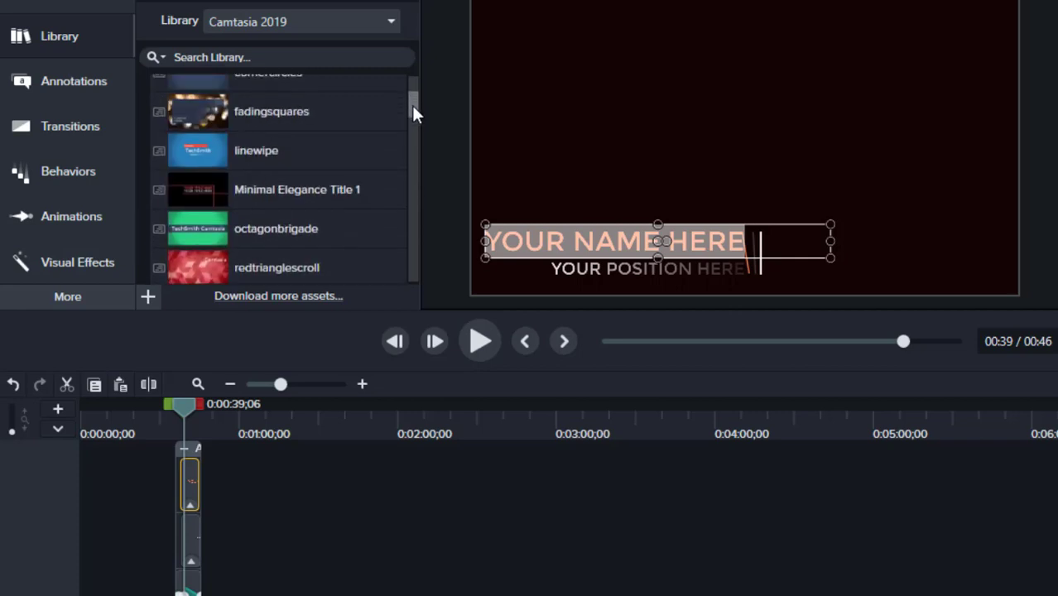
{"action": "left_click", "coordinate": [949, 101]}
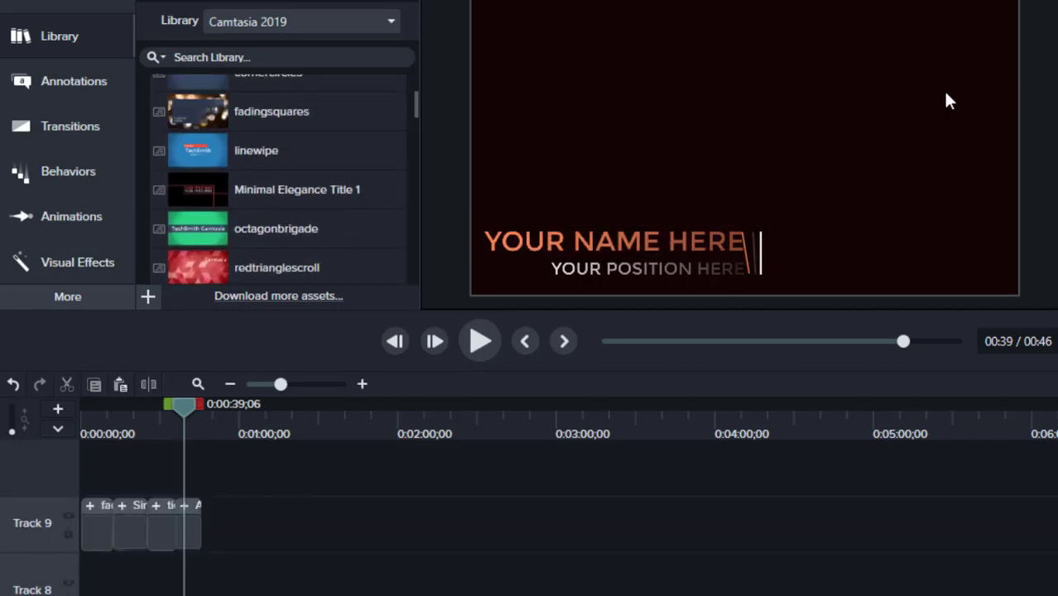